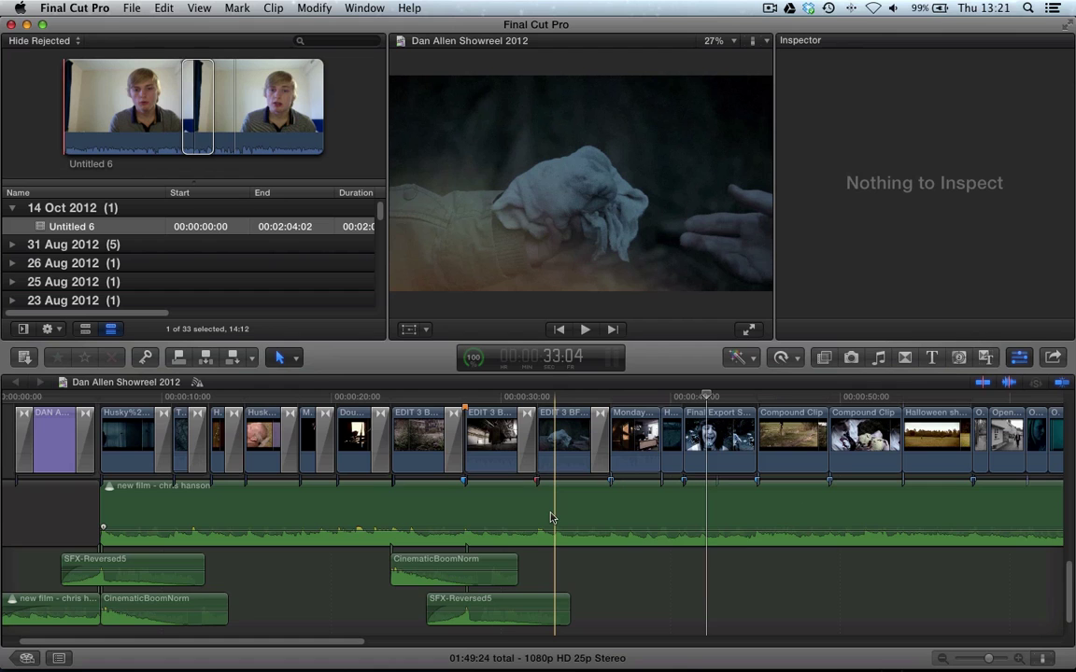
scroll(551, 517, down, 2)
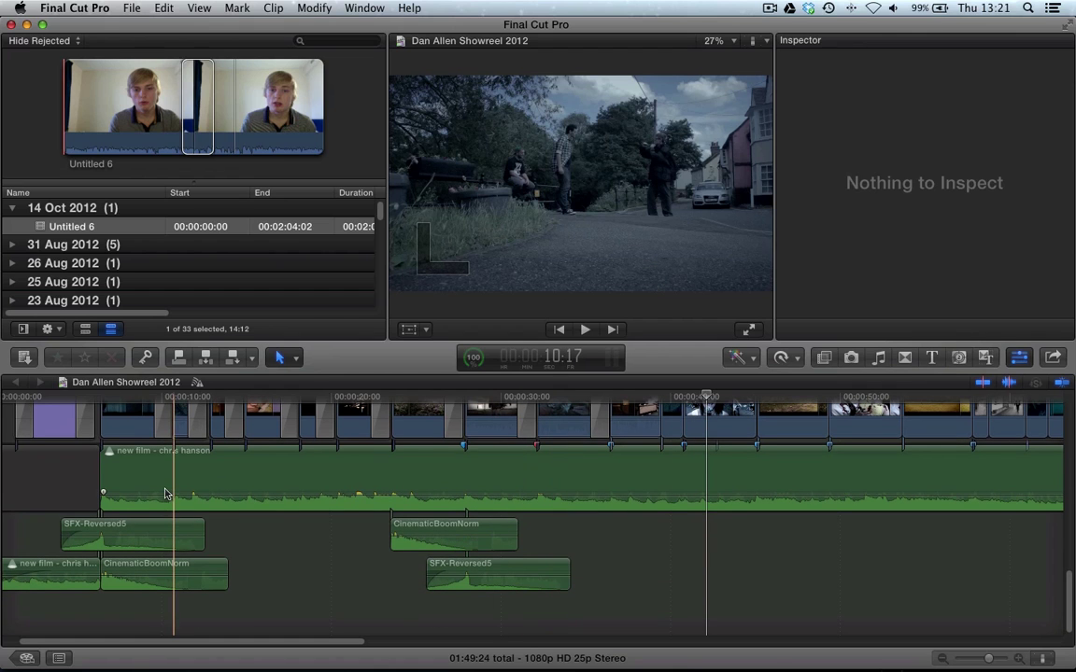
click(157, 455)
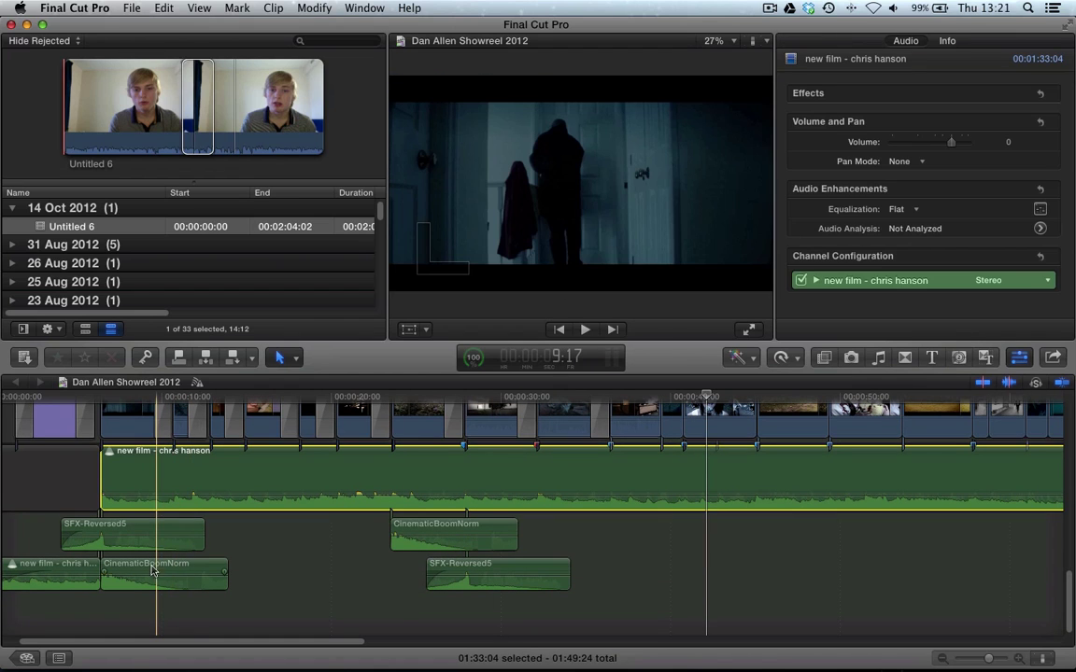
click(147, 573)
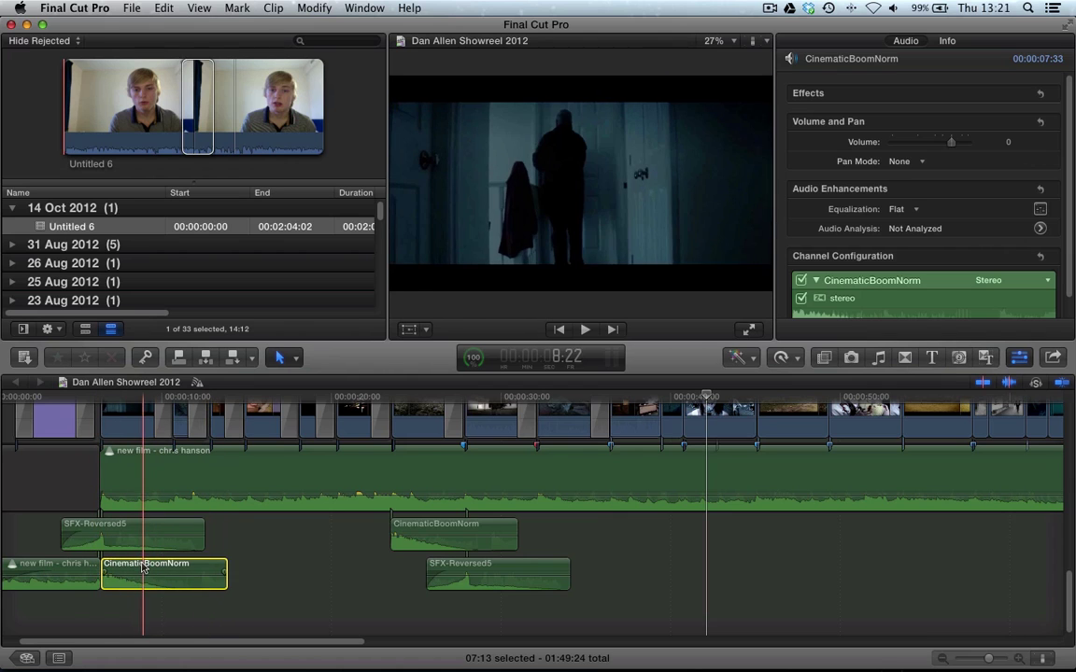
key(space)
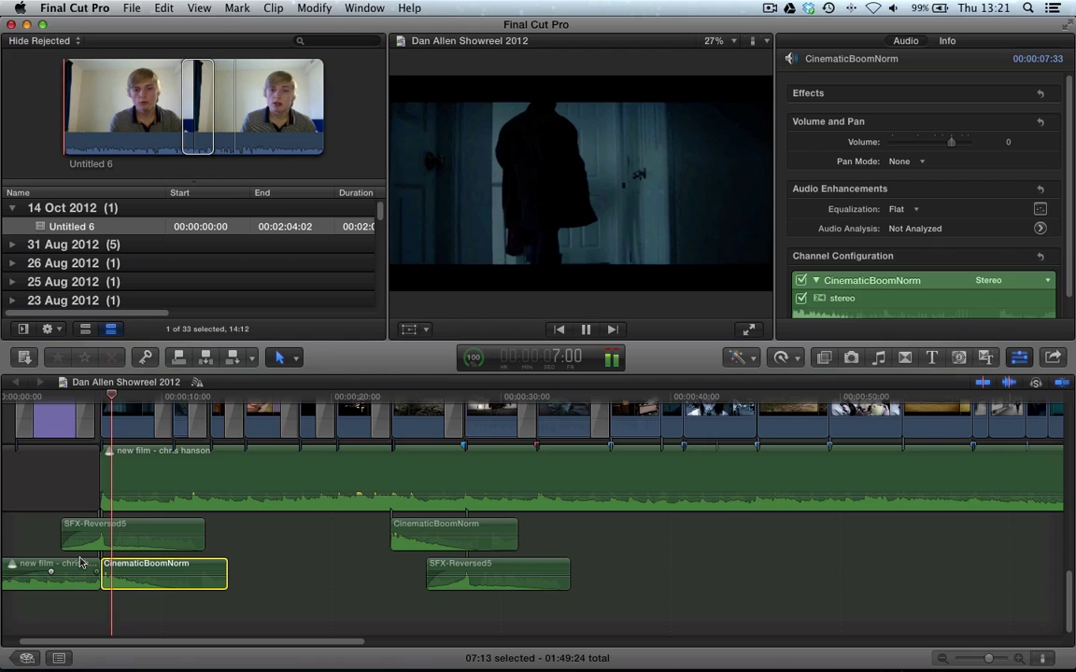
key(space)
- Reselect CinematicBoomNorm and zoom the timeline in around it with Cmd+=
click(968, 280)
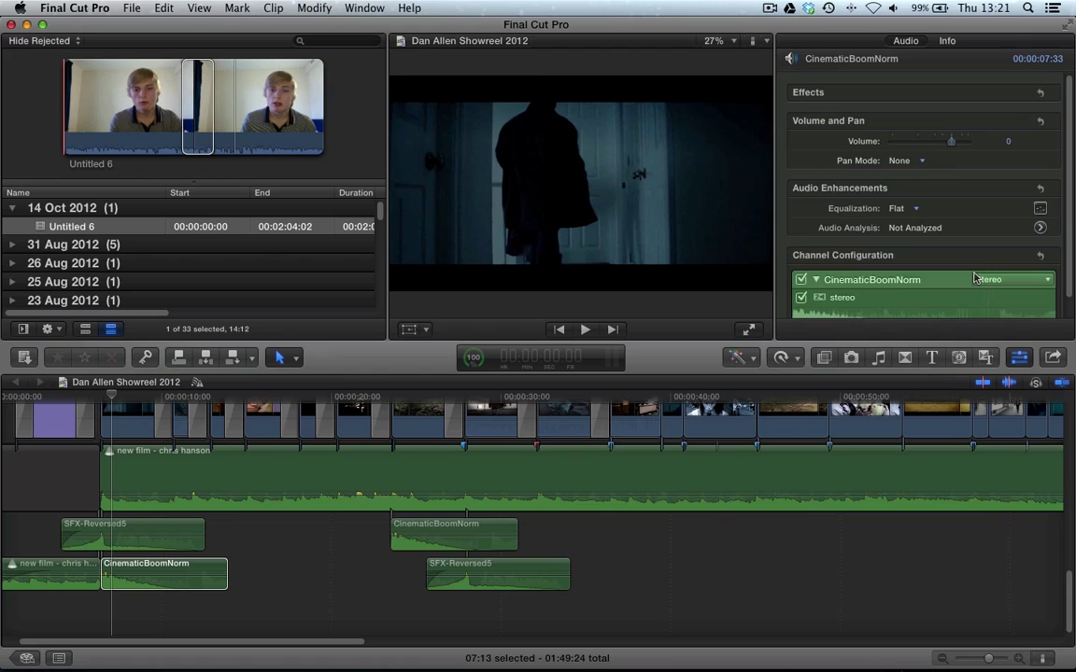
scroll(968, 276, down, 1)
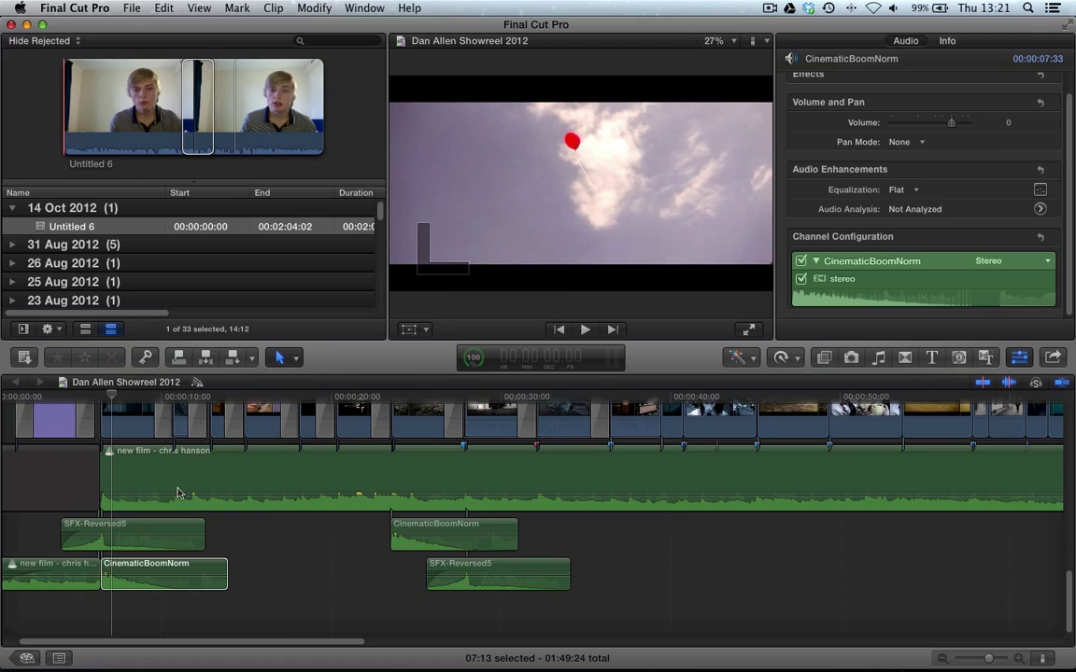
click(146, 574)
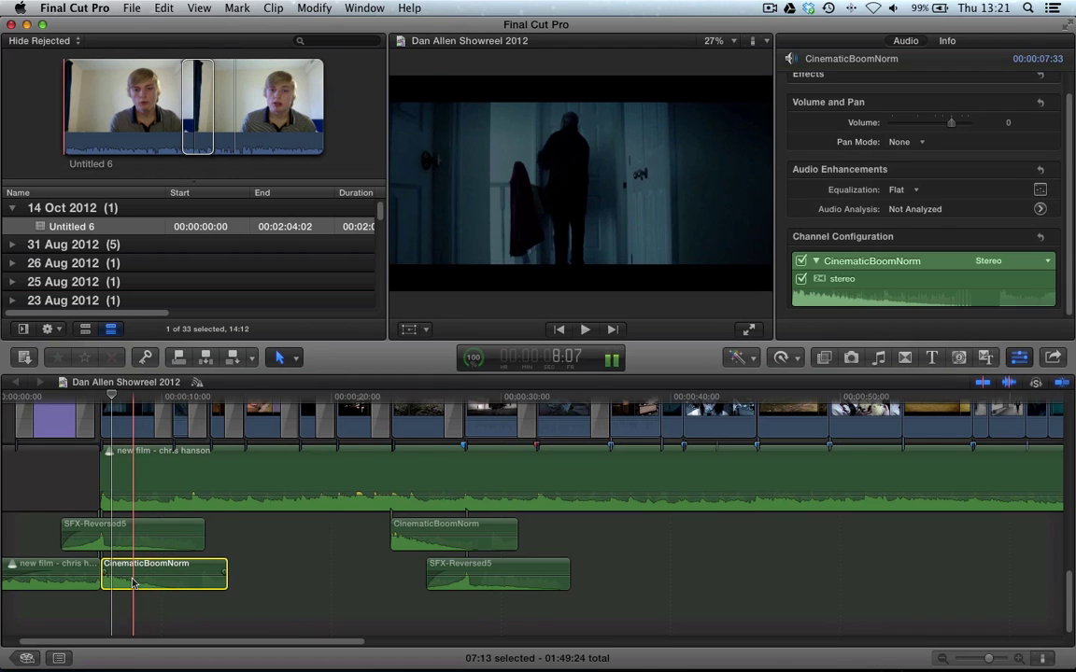
key(super+equal)
key(super+equal)
key(super+equal)
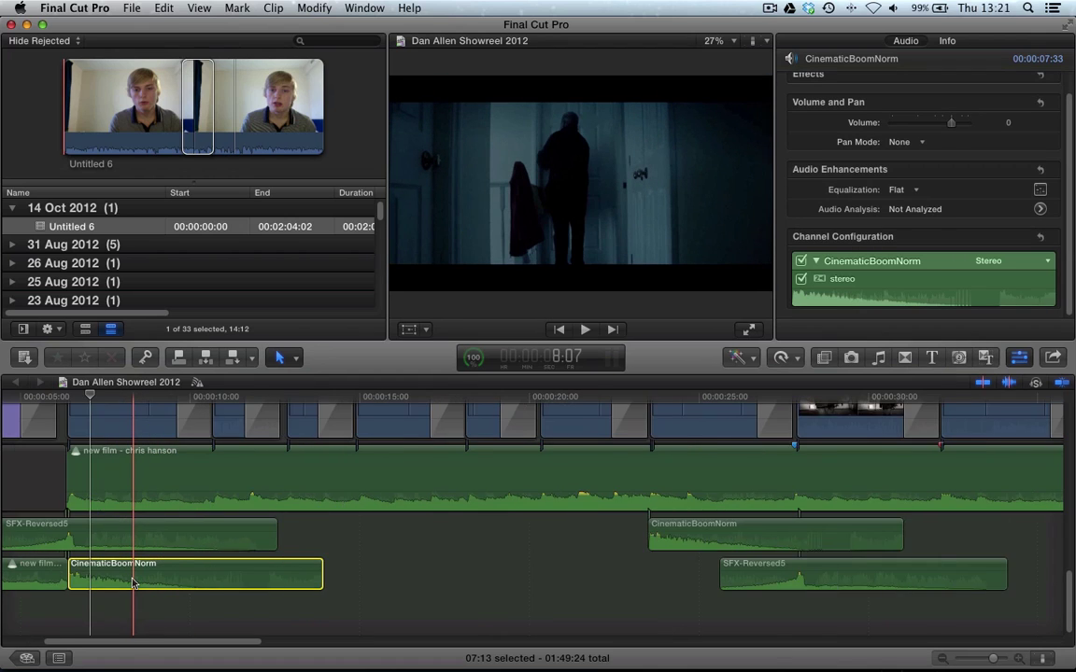
scroll(133, 579, left, 2)
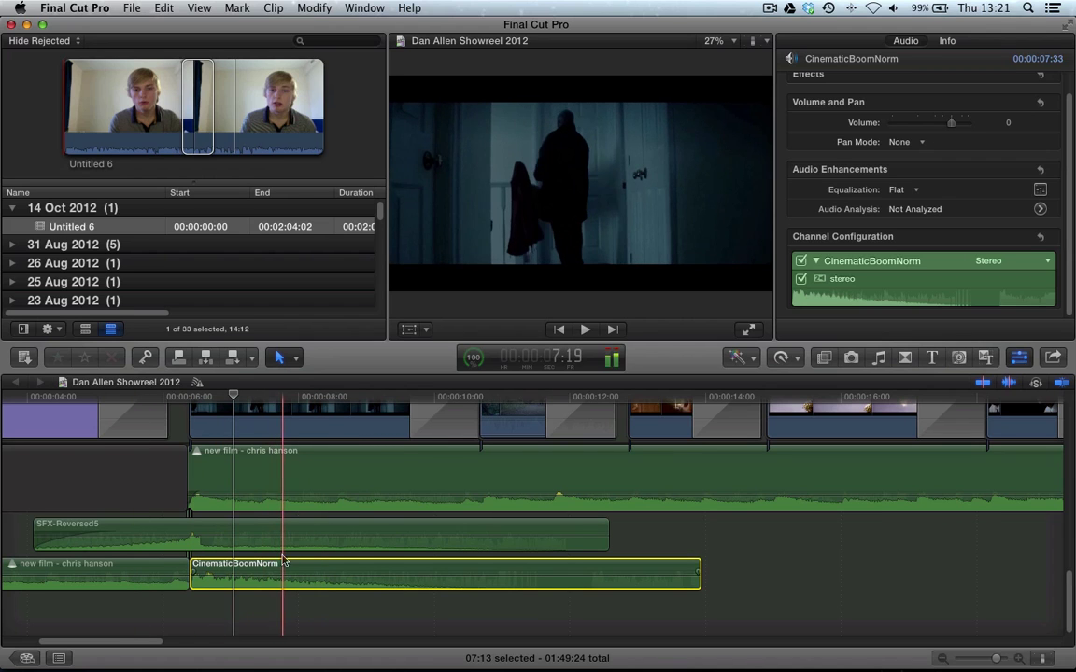
- Change CinematicBoomNorm's channel configuration from Stereo to Dual Mono, revealing mono 1 and mono 2
click(986, 263)
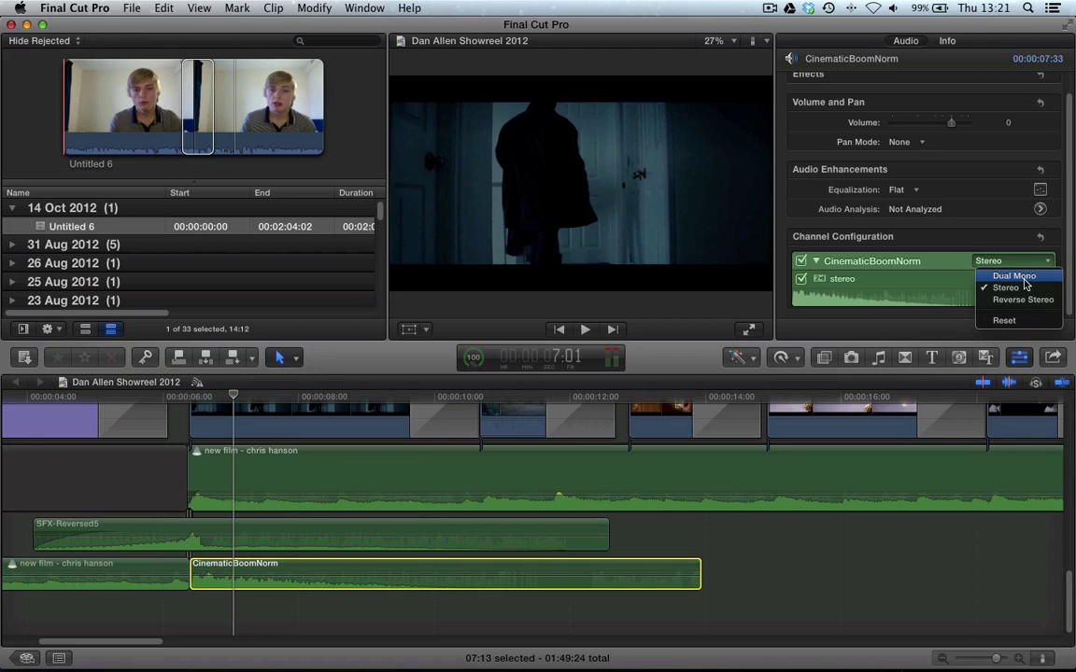
click(1024, 286)
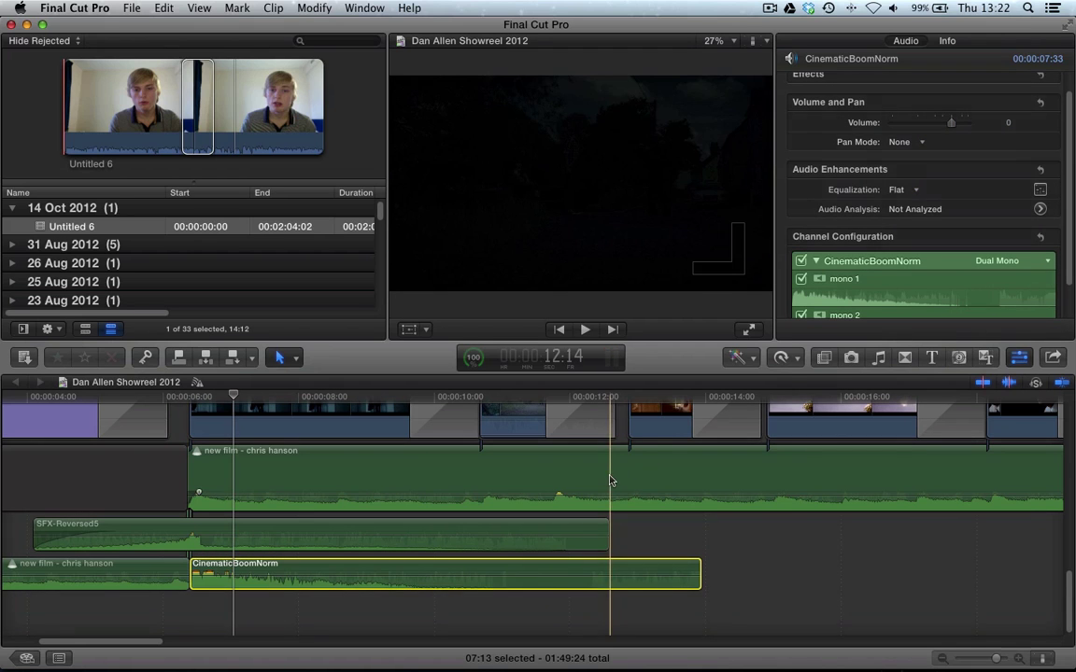
click(887, 267)
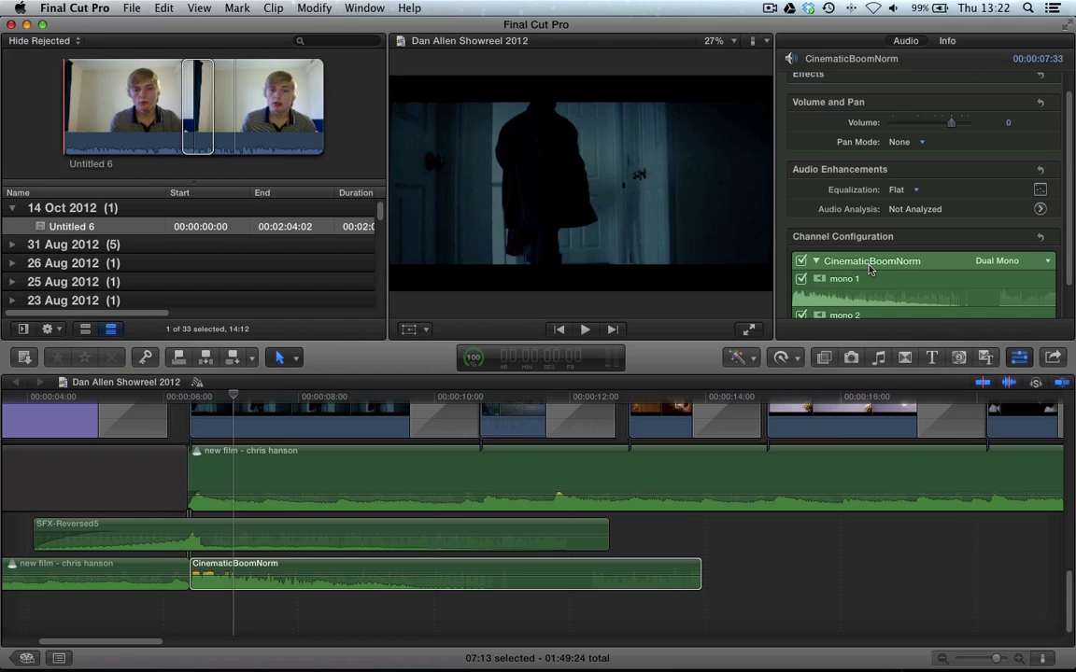
scroll(869, 269, down, 3)
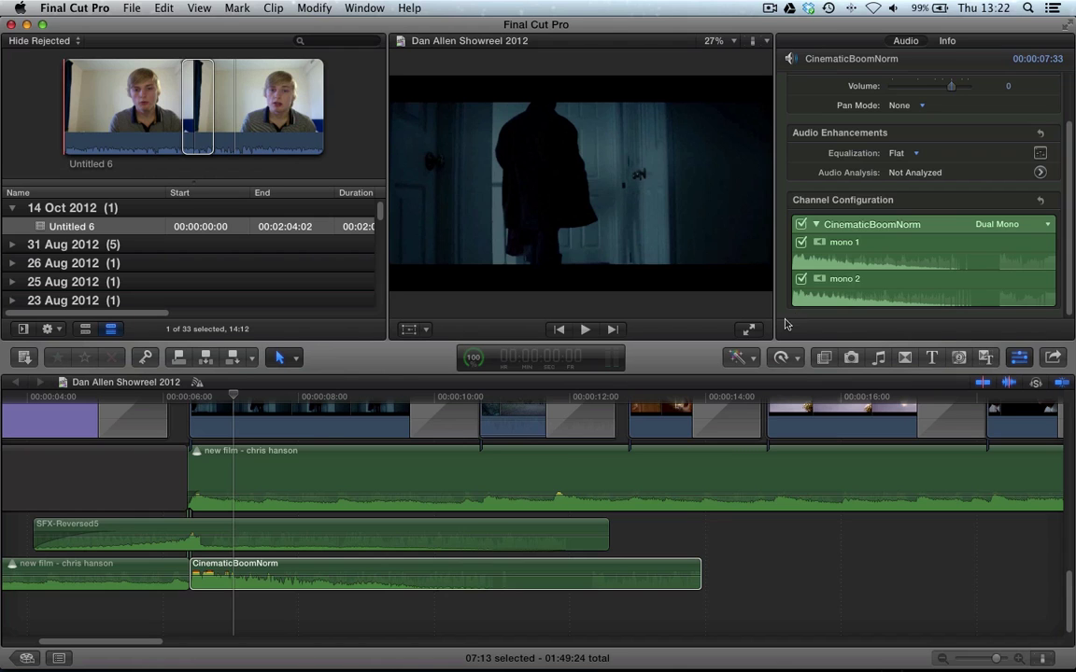
key(space)
click(280, 574)
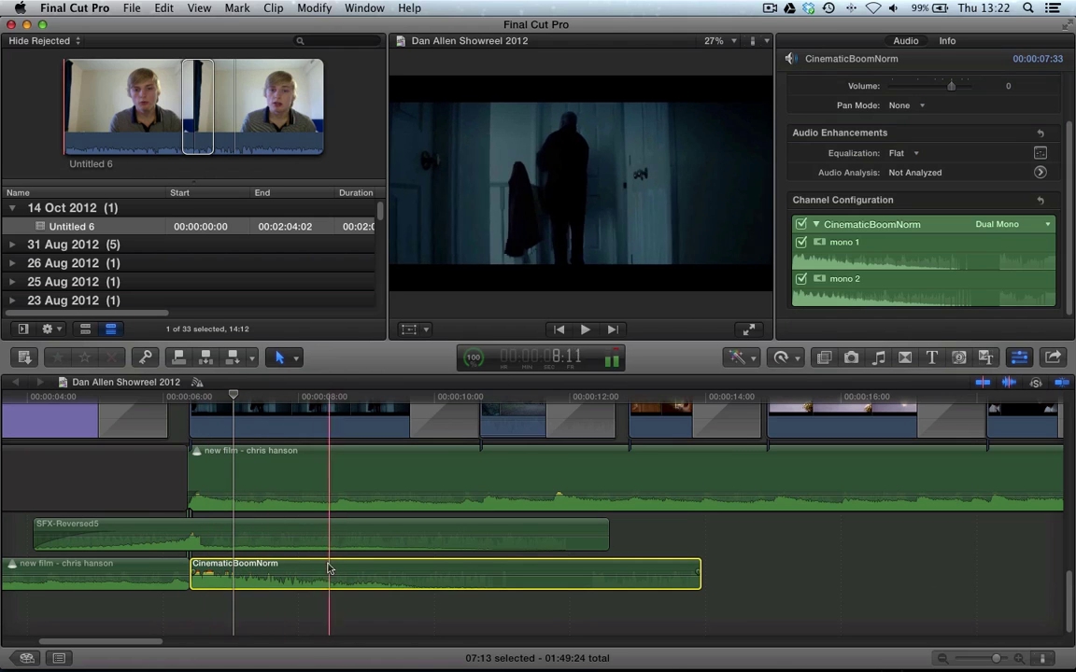
key(space)
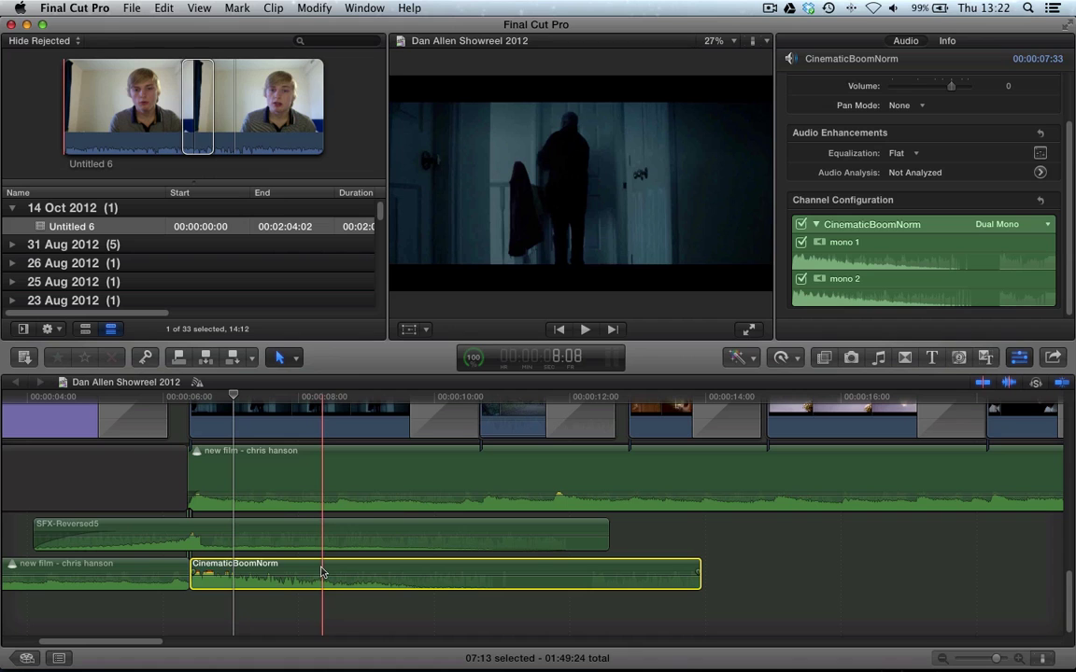
drag(372, 569, 312, 566)
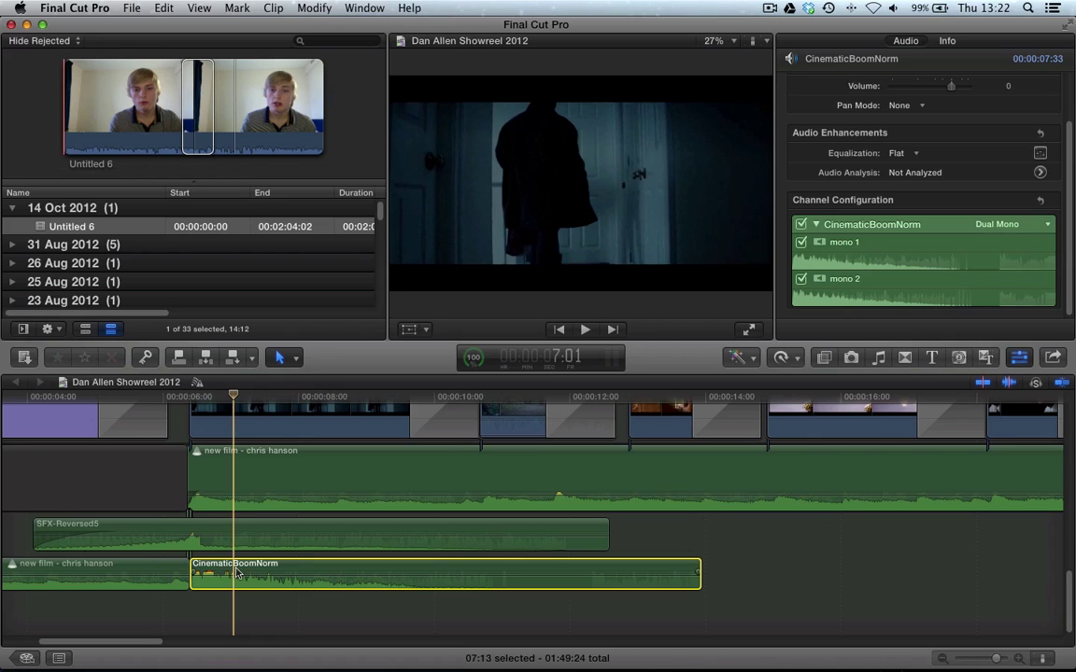
- Expand CinematicBoomNorm's audio components with Ctrl+Option+S and play the expanded clip
key(ctrl+alt+s)
scroll(233, 560, down, 2)
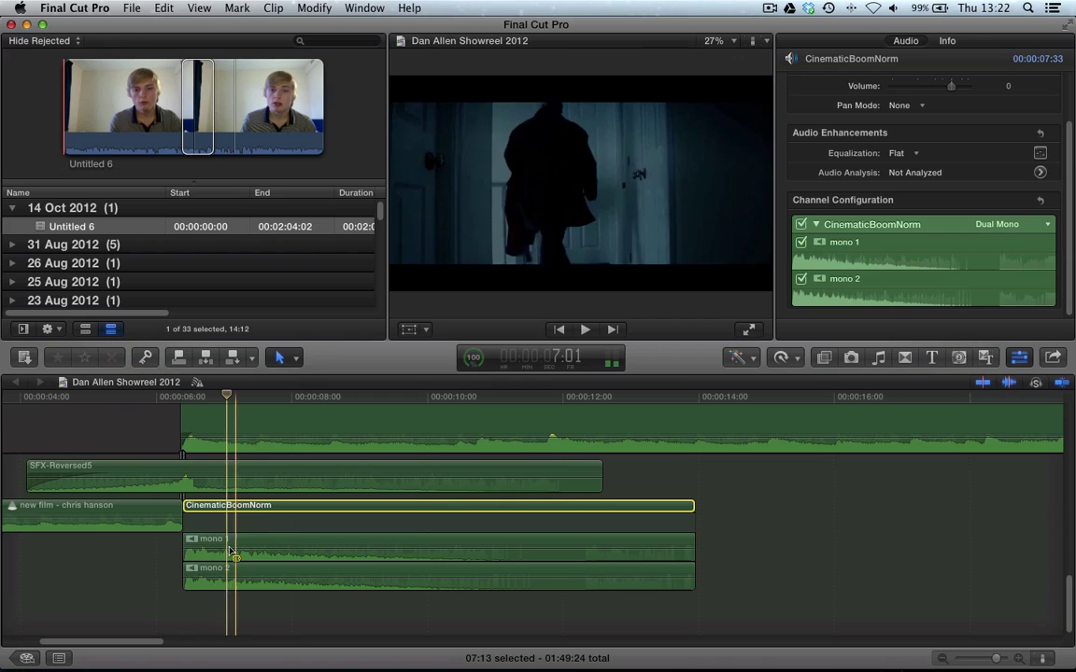
key(space)
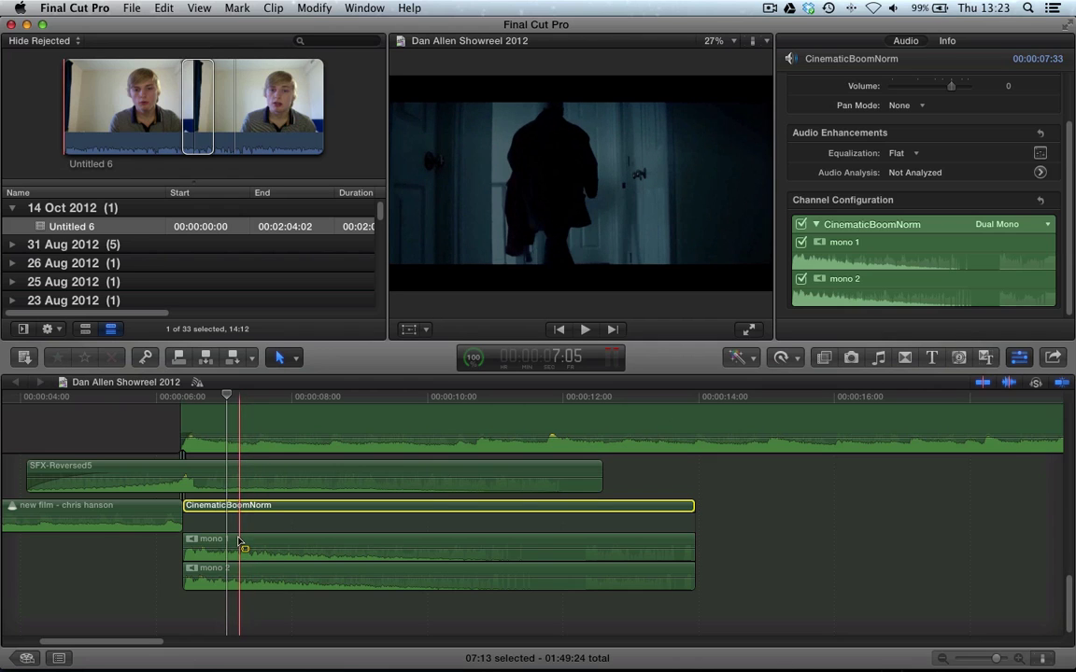
- Mark short ranges on mono 1 and pull their volume down to create keyframed dips
drag(224, 546, 381, 545)
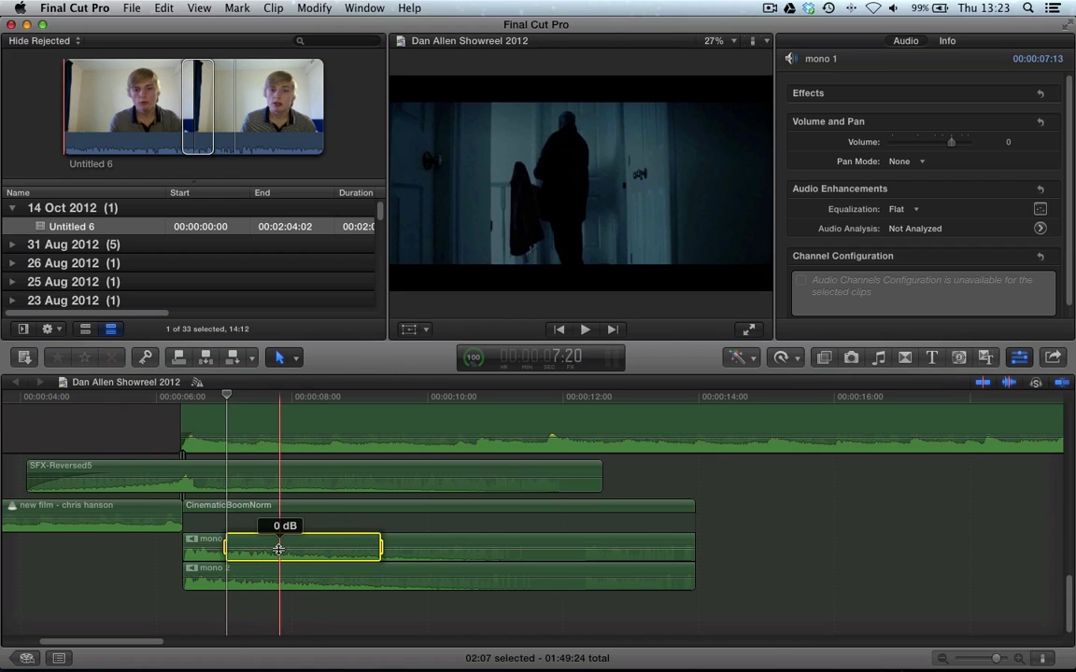
drag(279, 549, 278, 539)
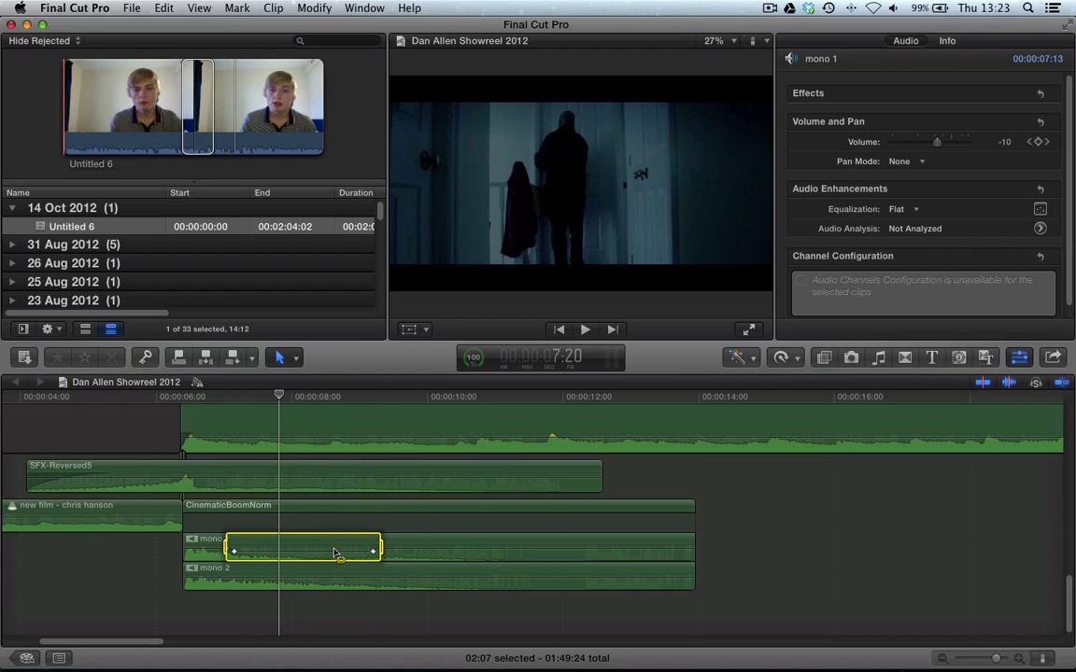
click(378, 552)
drag(405, 549, 337, 548)
drag(360, 549, 414, 582)
click(411, 576)
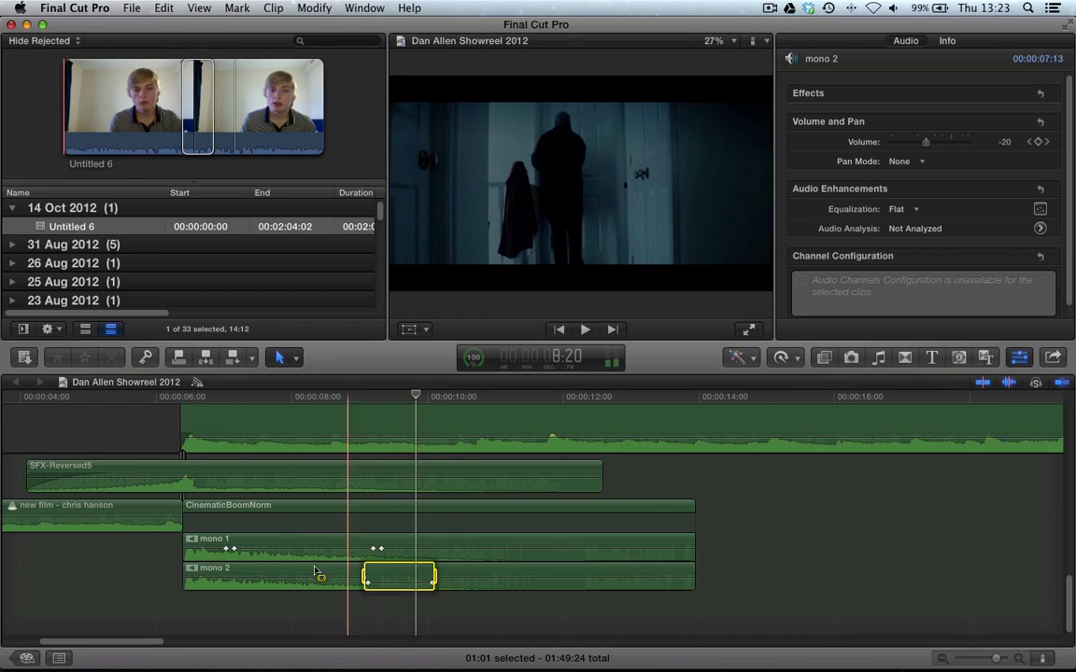
- Collapse CinematicBoomNorm's mono components back into one clip and play the adjusted audio
click(266, 512)
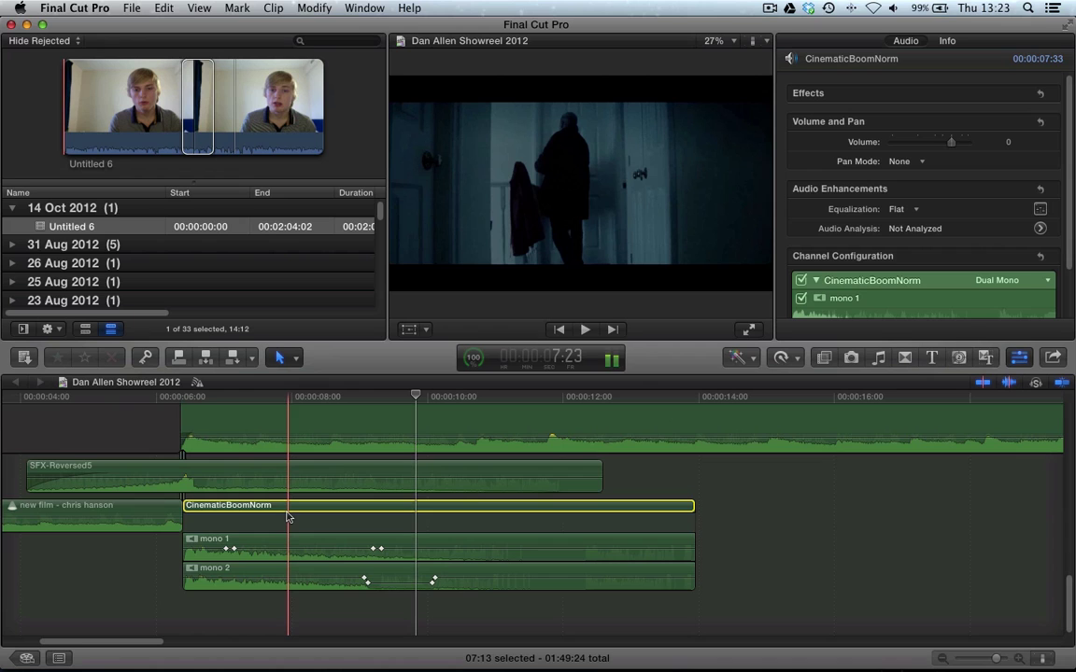
key(ctrl+alt+s)
key(space)
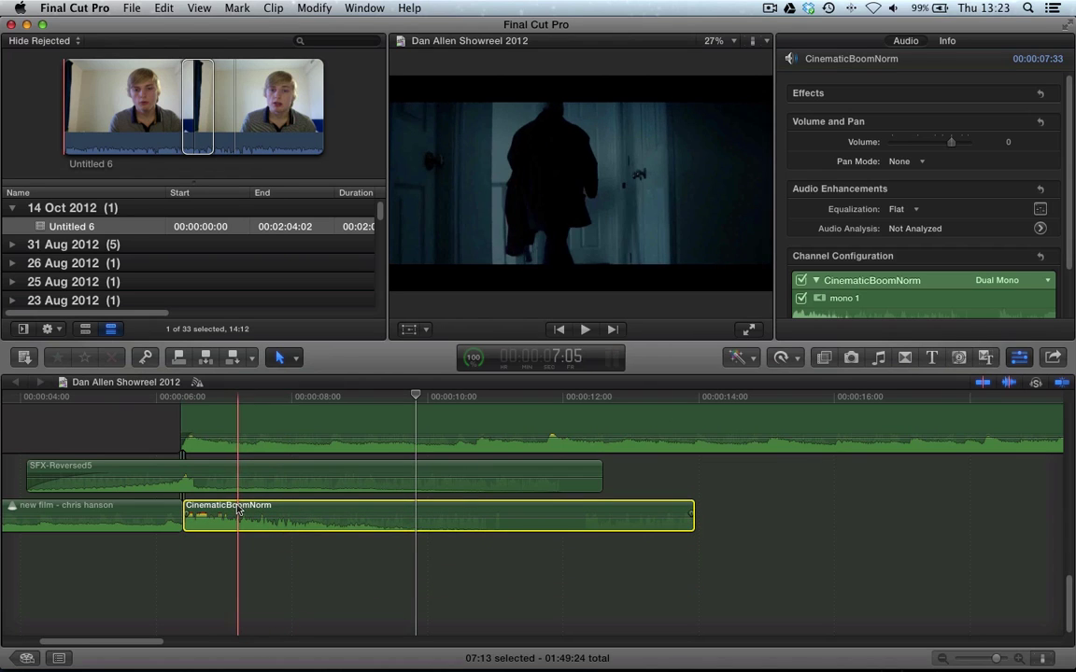
key(space)
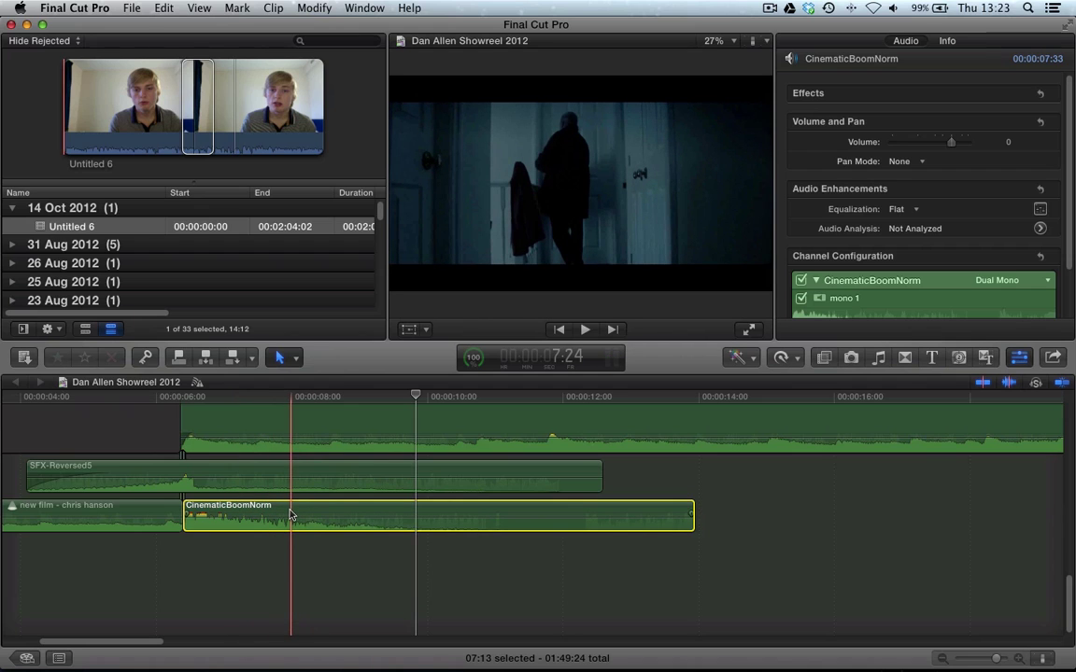
click(877, 256)
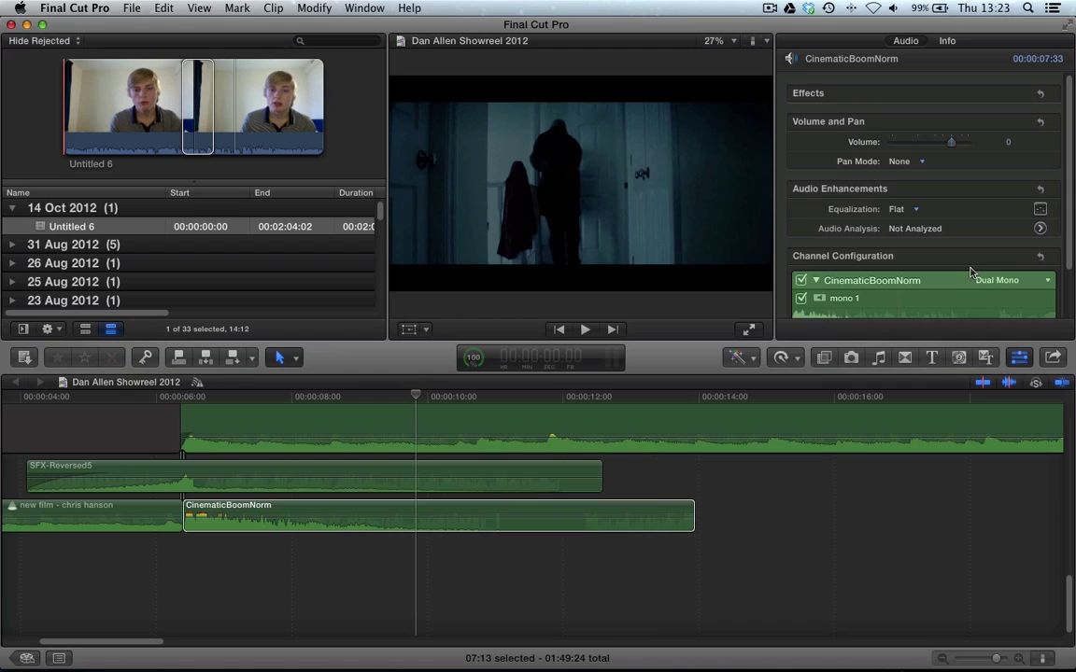
scroll(980, 287, down, 3)
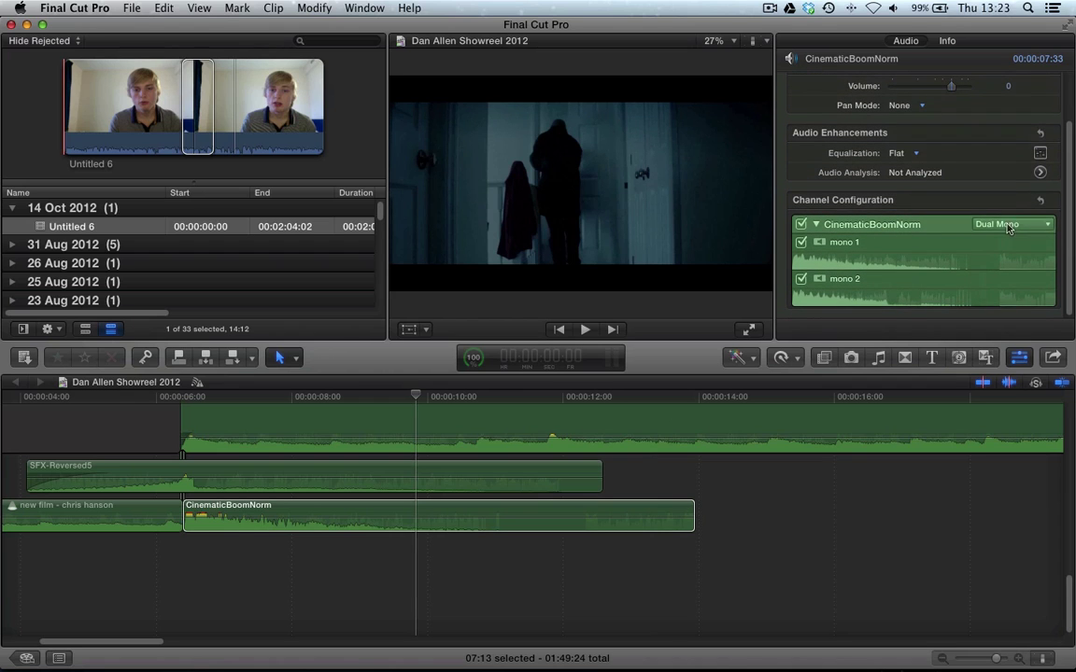
- Switch CinematicBoomNorm's channels back to Stereo and expand its audio components
click(999, 225)
click(1001, 252)
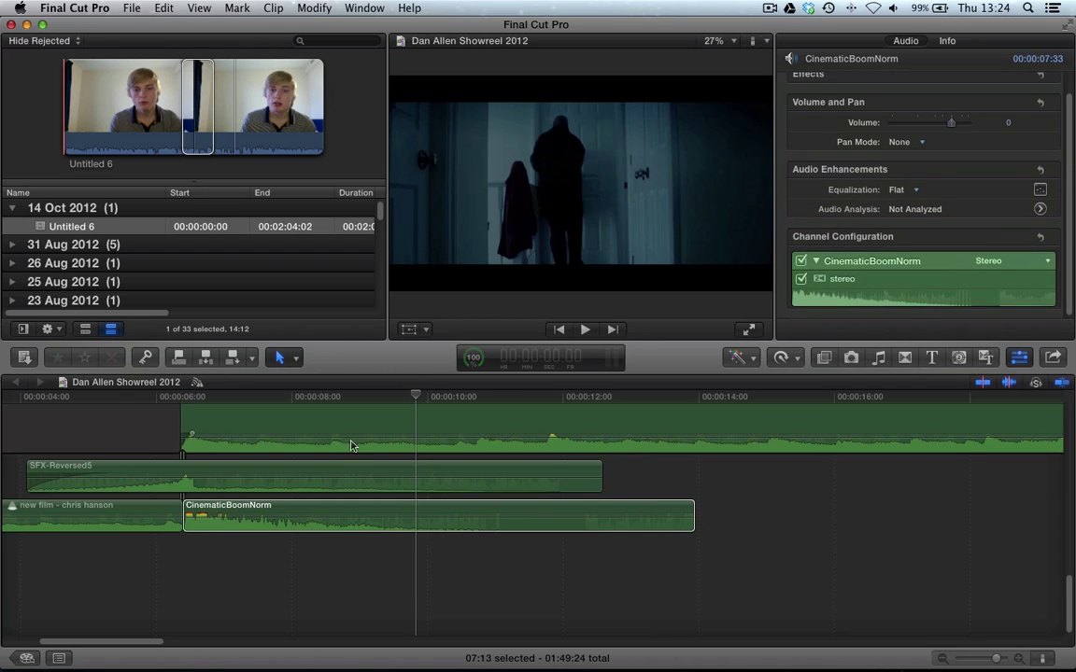
click(307, 522)
key(ctrl+alt+s)
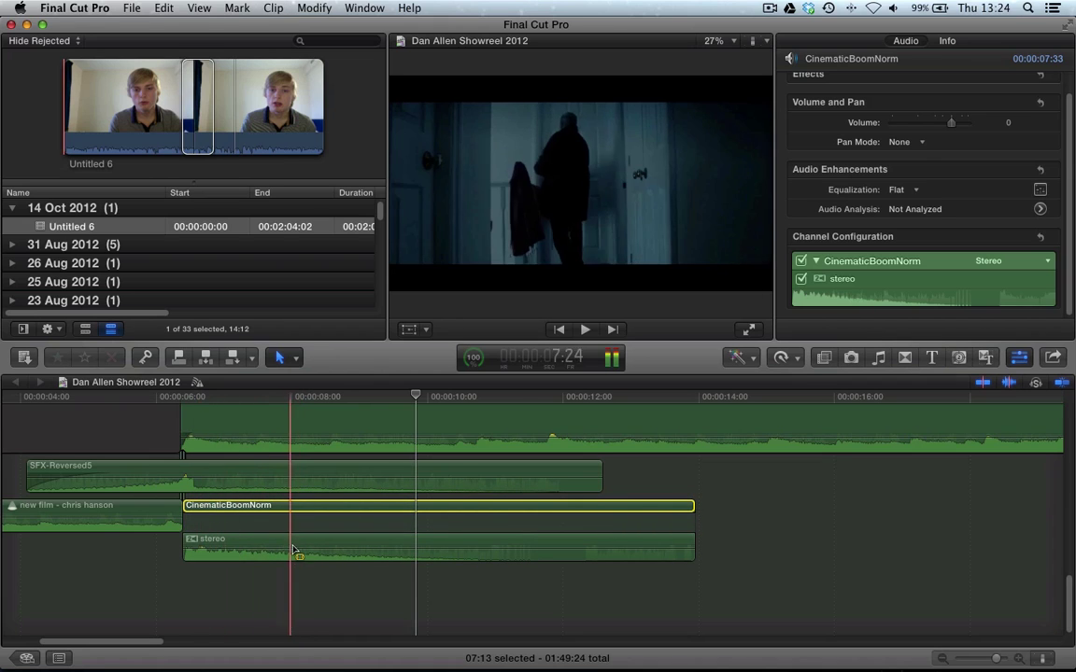
- Dip a short range of the stereo component to -7 dB, then collapse the clip
click(192, 549)
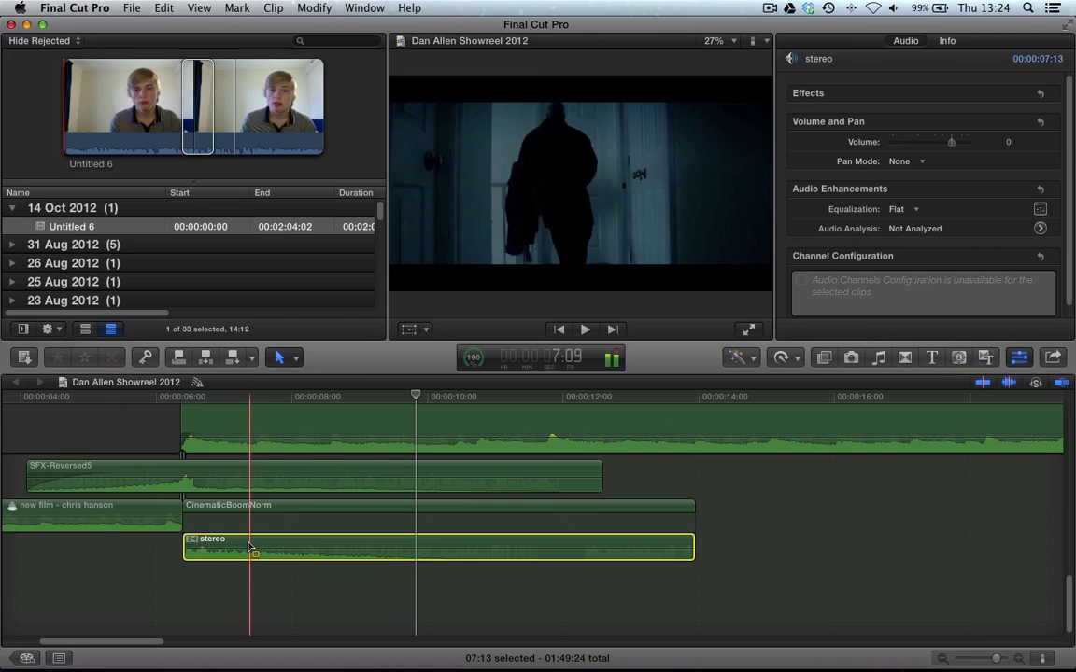
drag(248, 549, 284, 551)
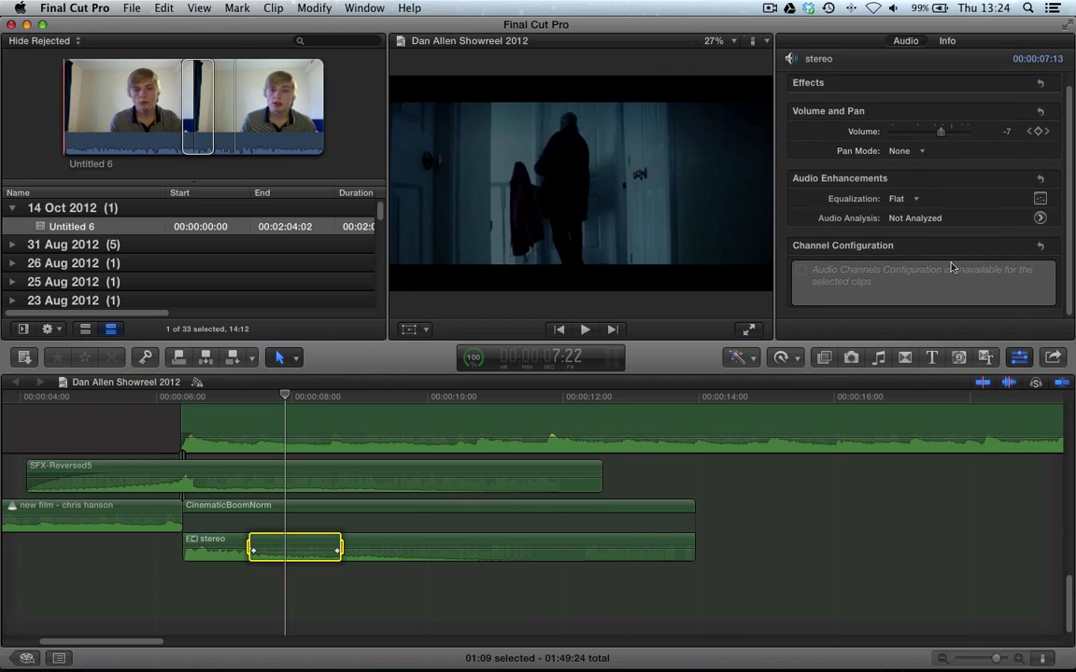
click(307, 510)
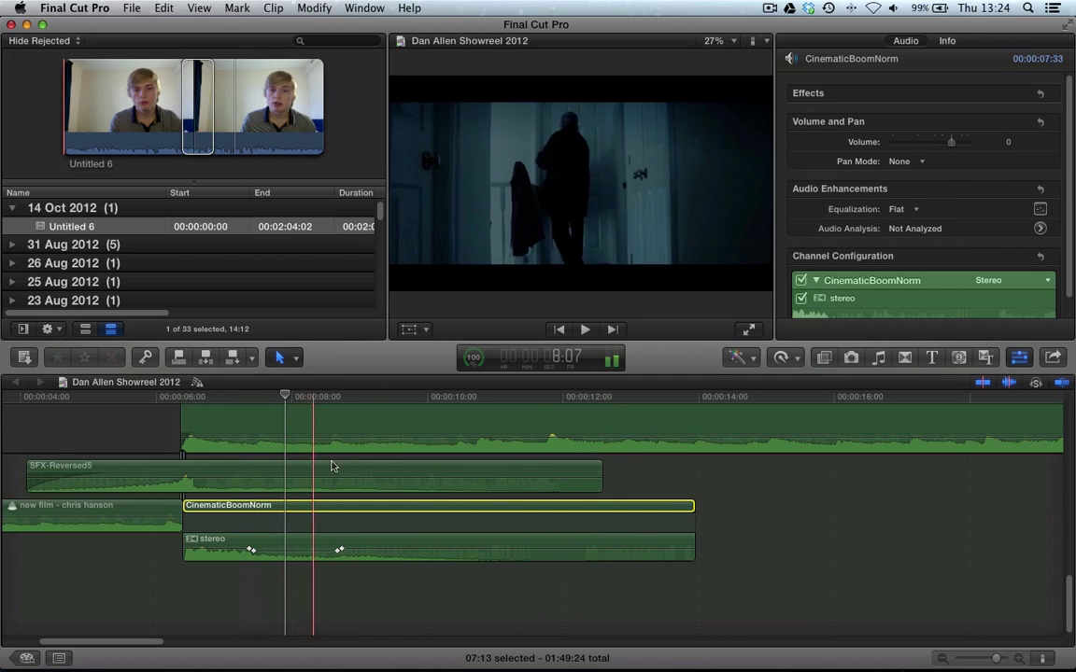
scroll(271, 510, left, 2)
scroll(892, 260, down, 1)
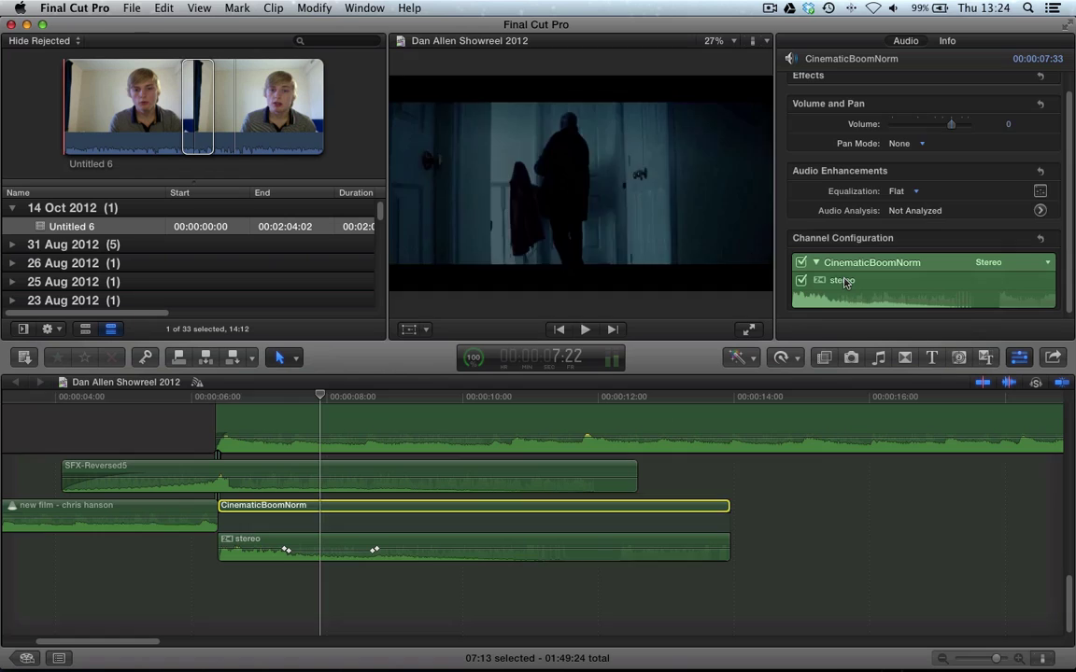
click(845, 287)
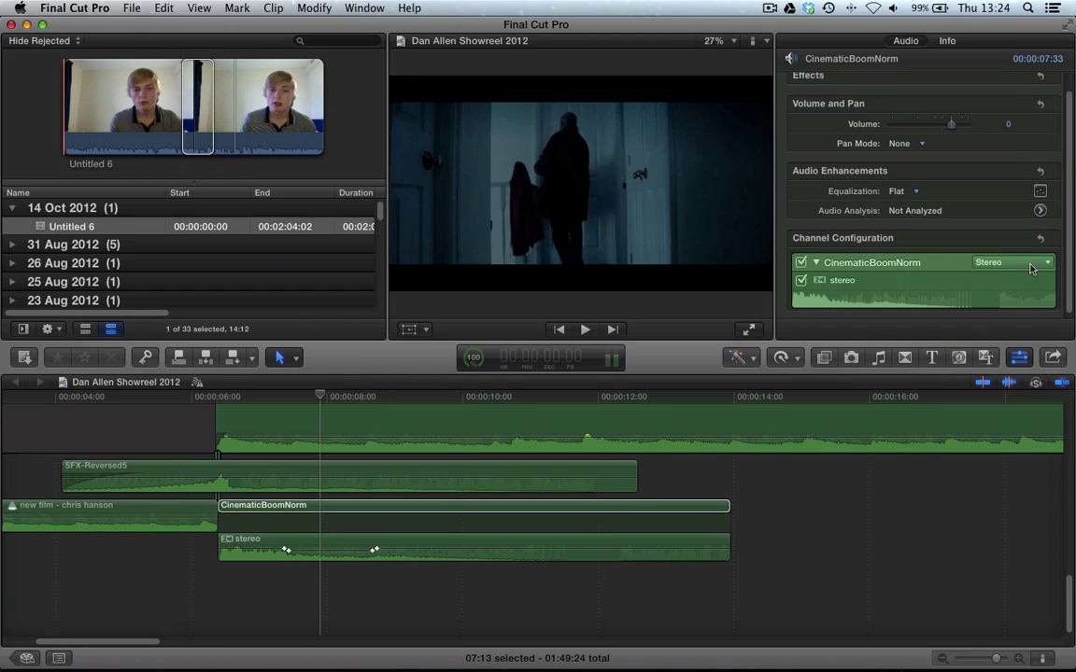
click(239, 518)
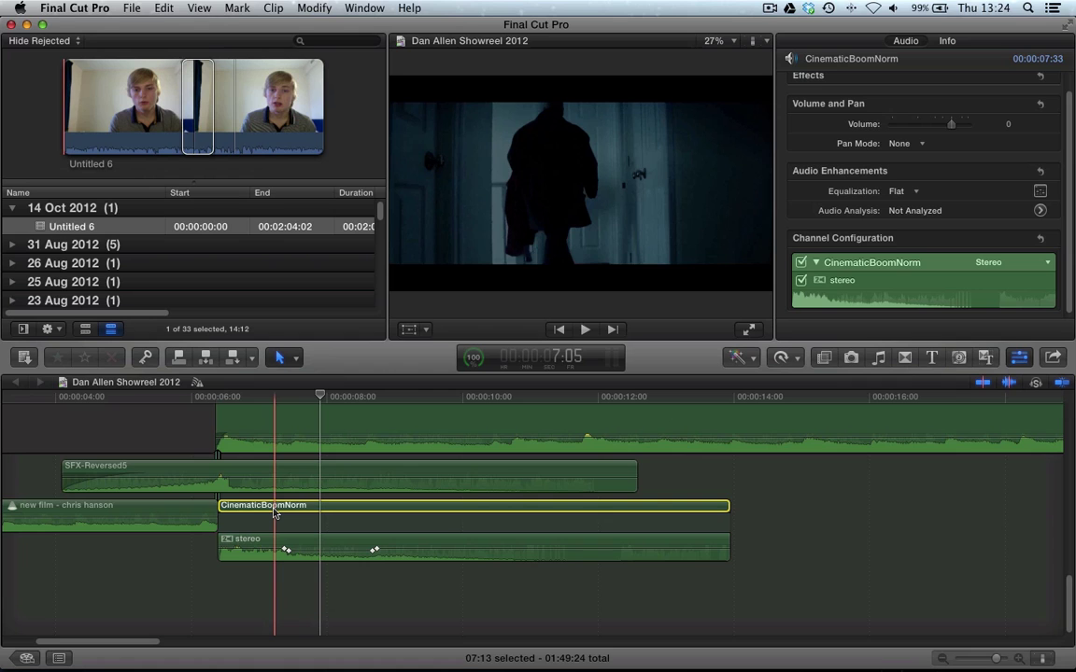
key(ctrl+alt+s)
click(280, 417)
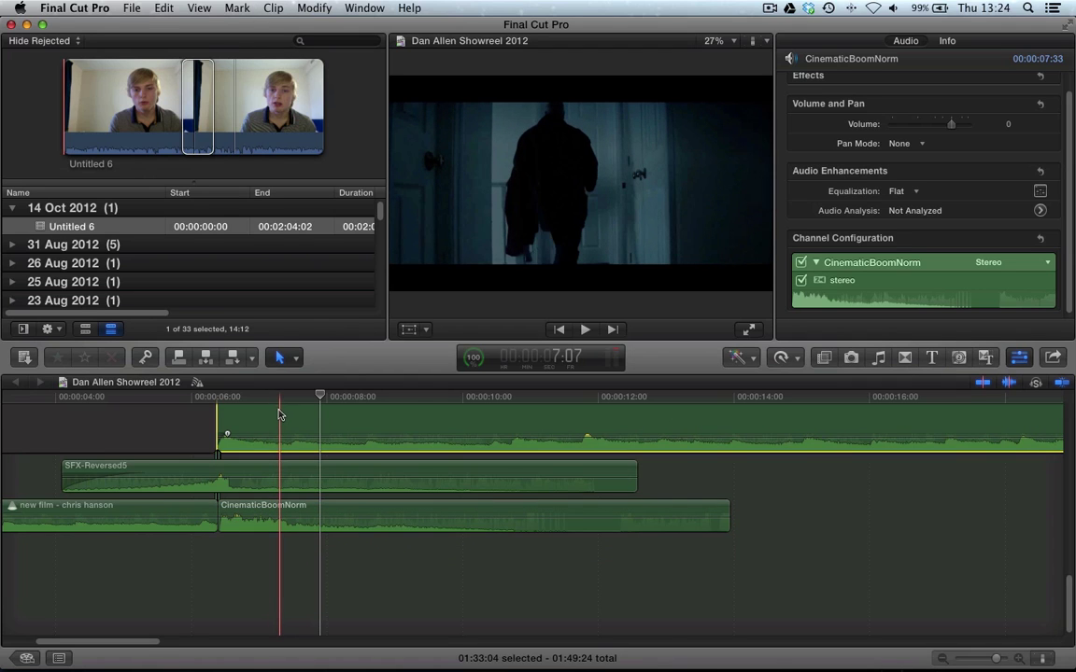
- Separate the storyline film clip's audio into its own lane below the video
scroll(280, 416, up, 5)
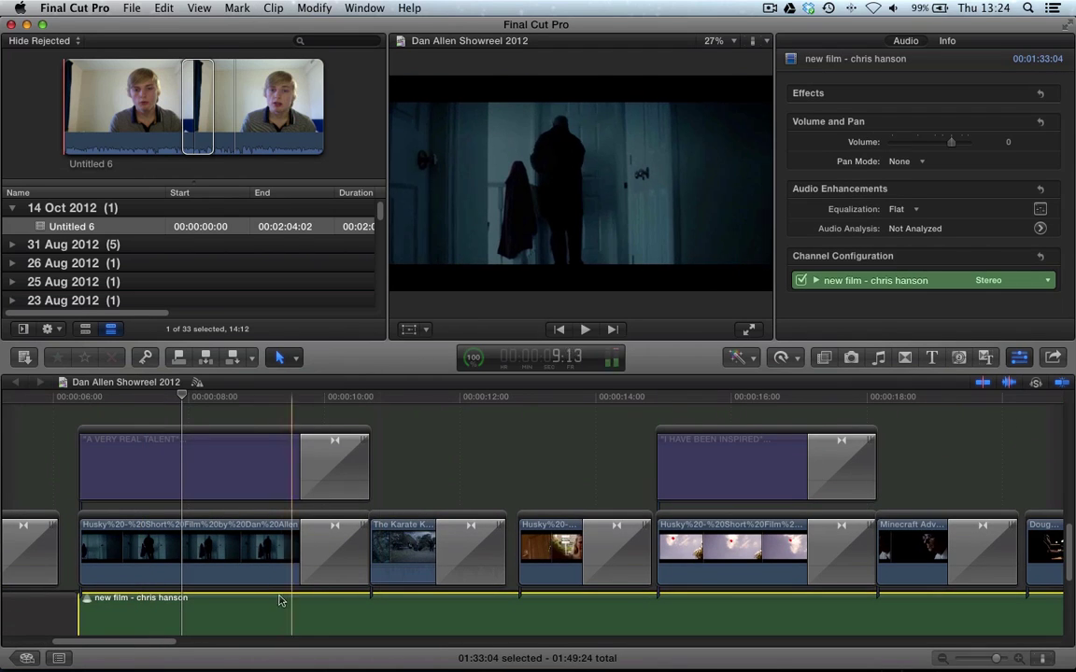
scroll(280, 602, down, 1)
scroll(278, 602, down, 2)
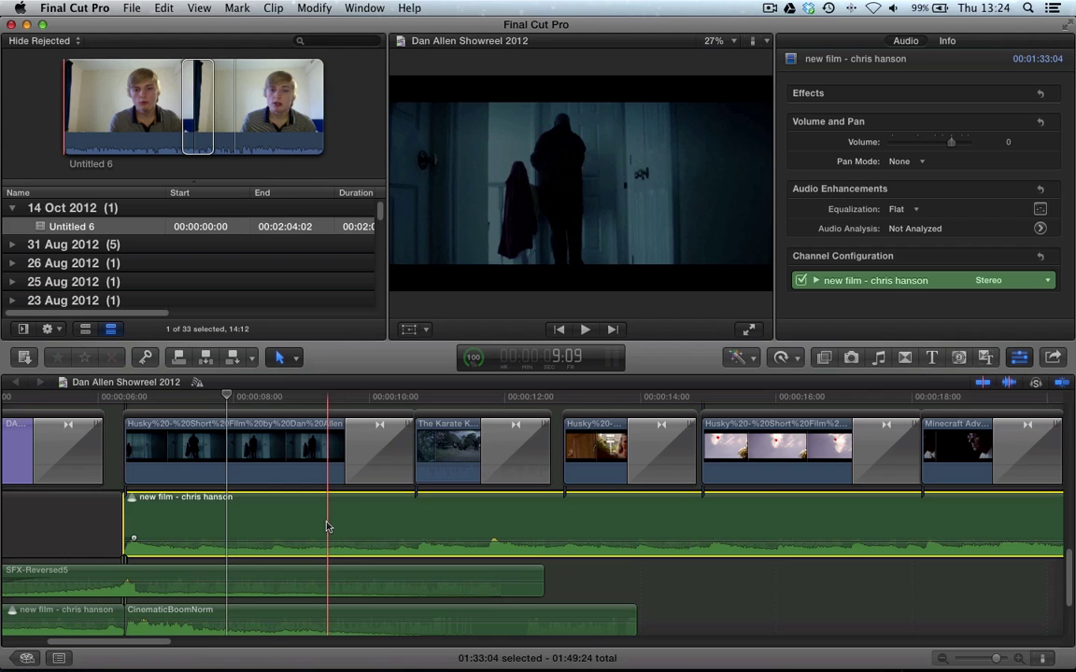
key(ctrl+alt+s)
scroll(336, 537, down, 1)
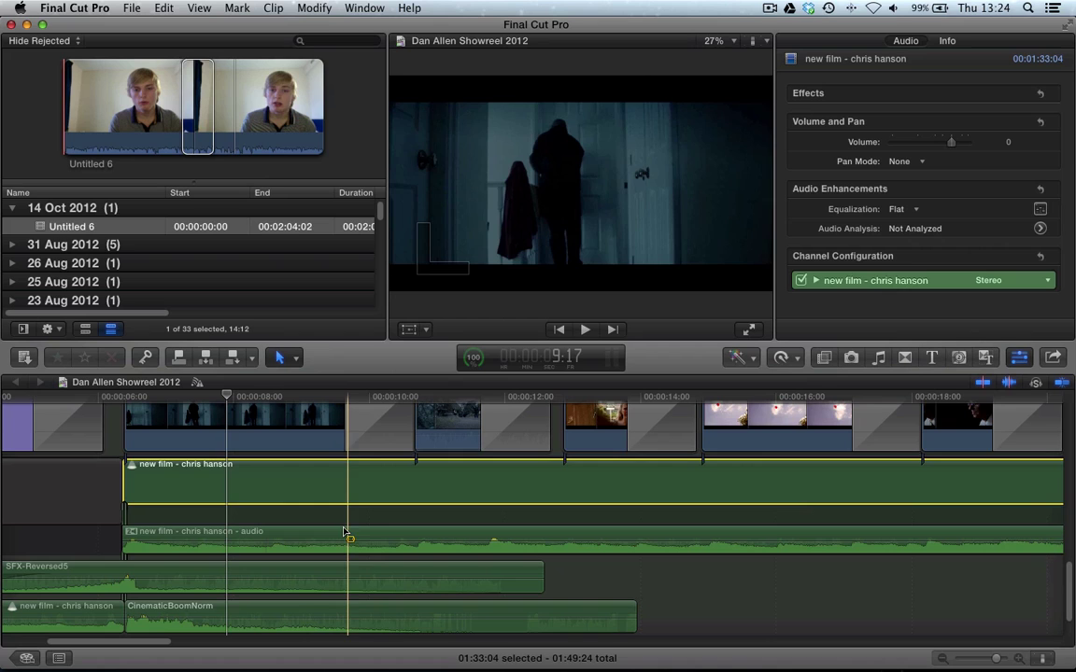
- Dip two short ranges of the film's audio to -5 dB and -7 dB
drag(346, 538, 393, 544)
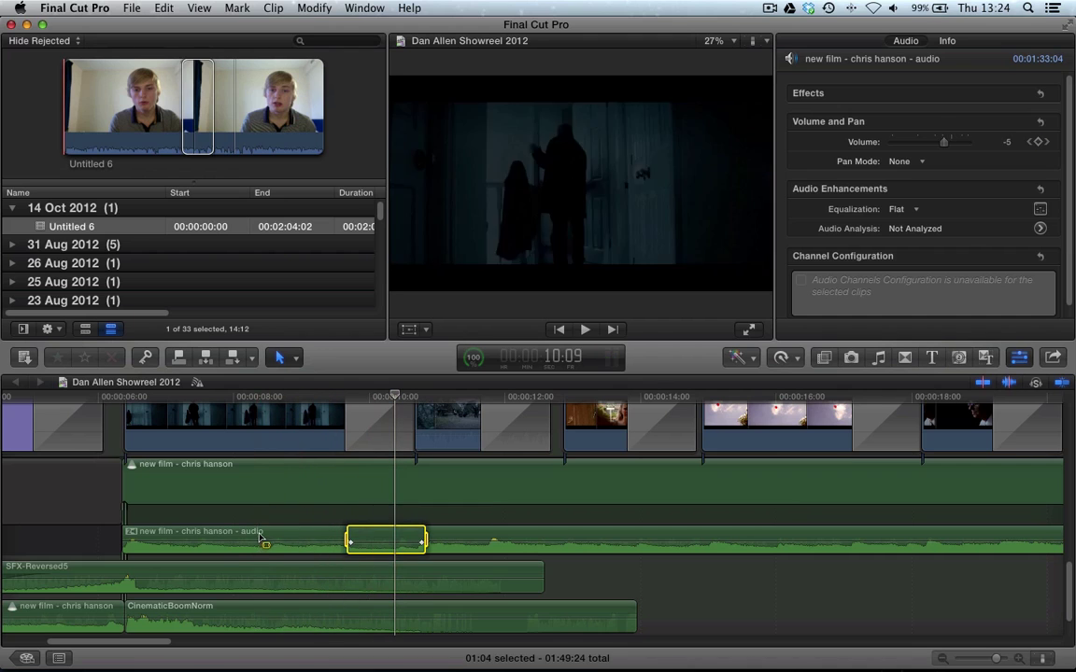
drag(258, 540, 292, 544)
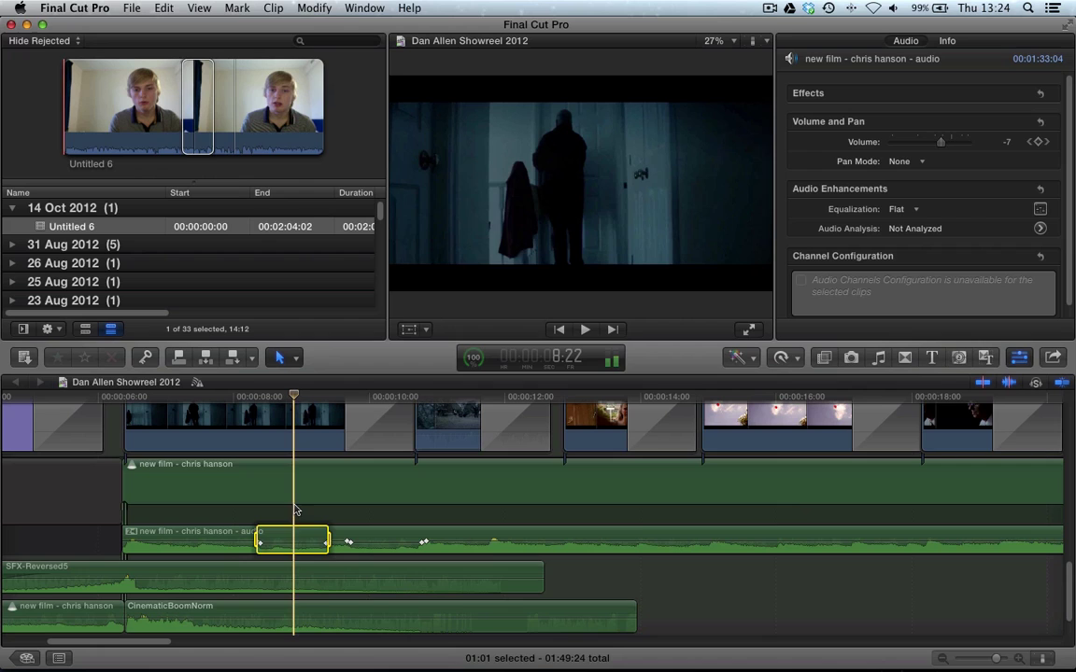
click(243, 505)
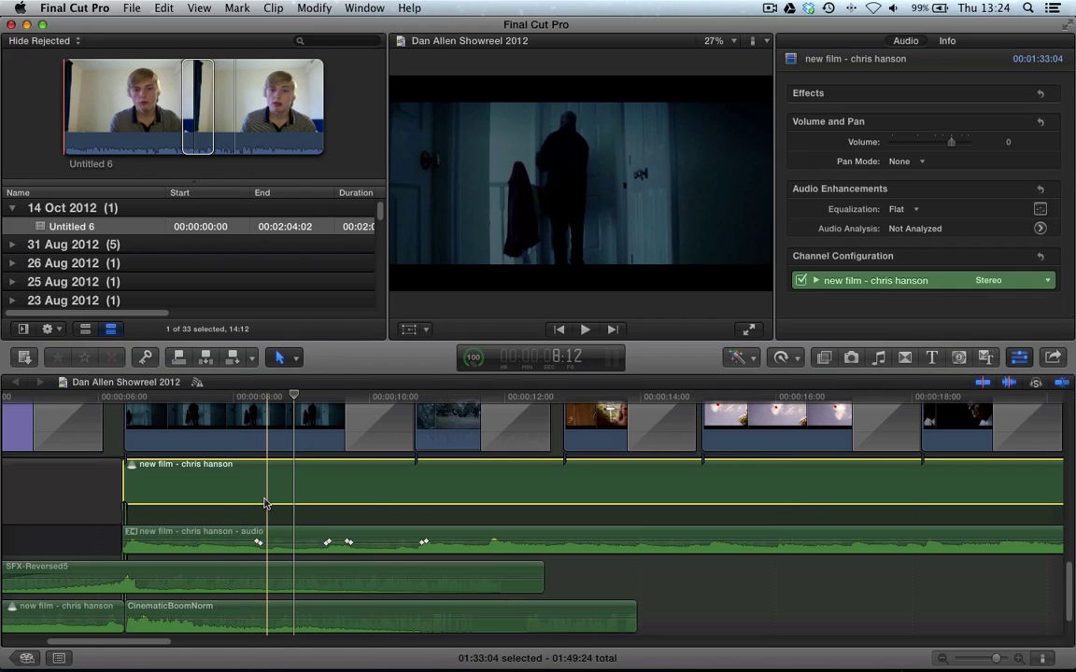
key(ctrl+shift+s)
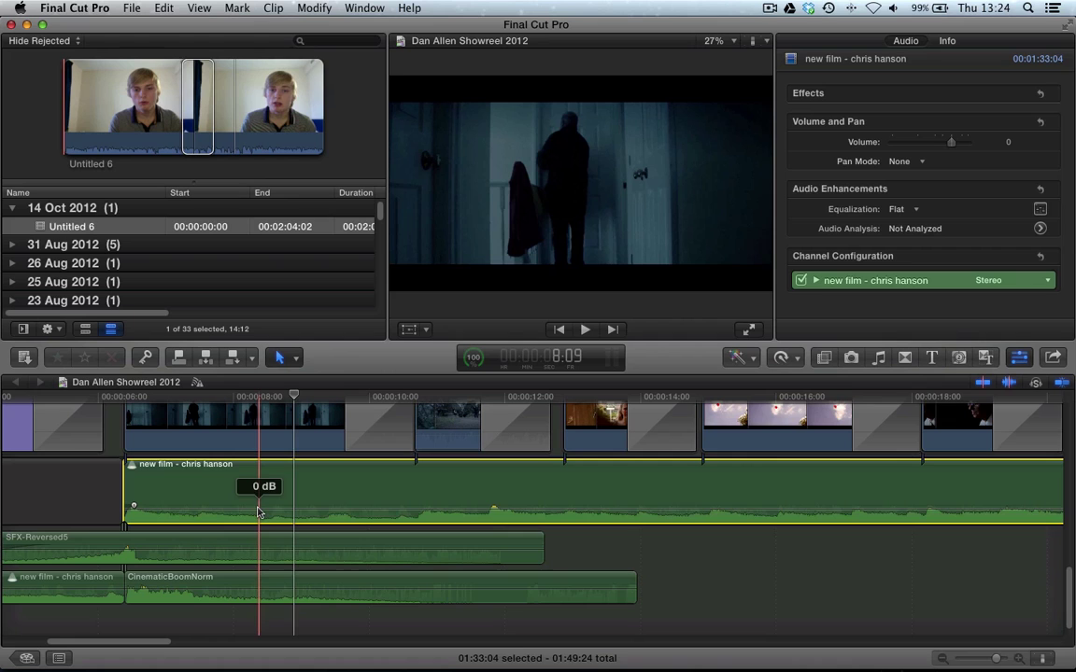
alt+click(259, 510)
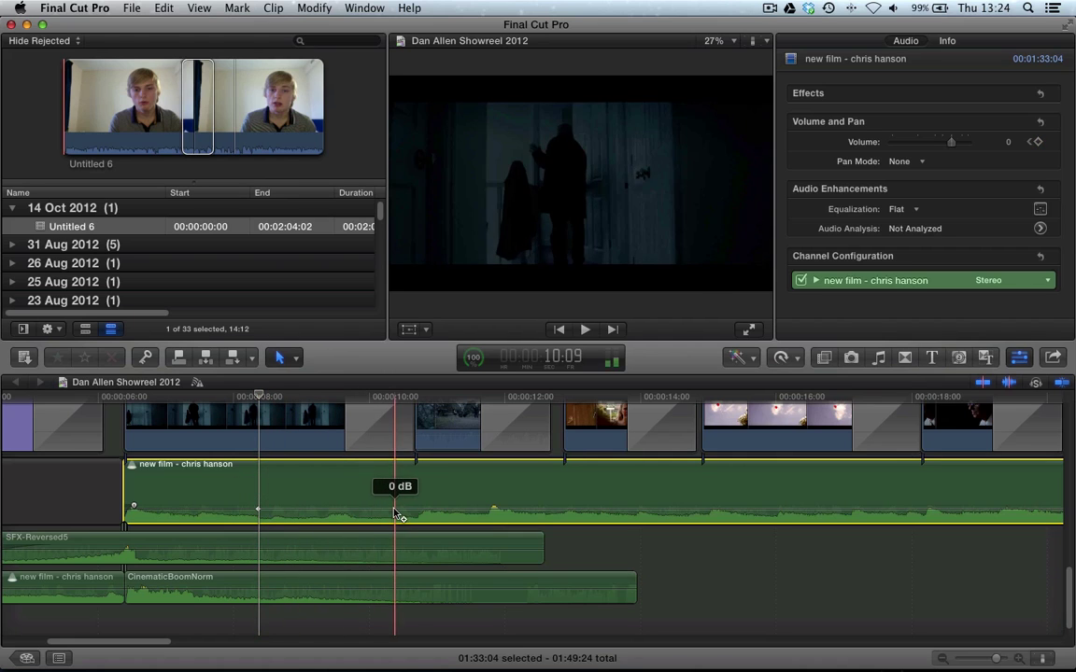
alt+click(395, 510)
alt+click(383, 509)
click(259, 510)
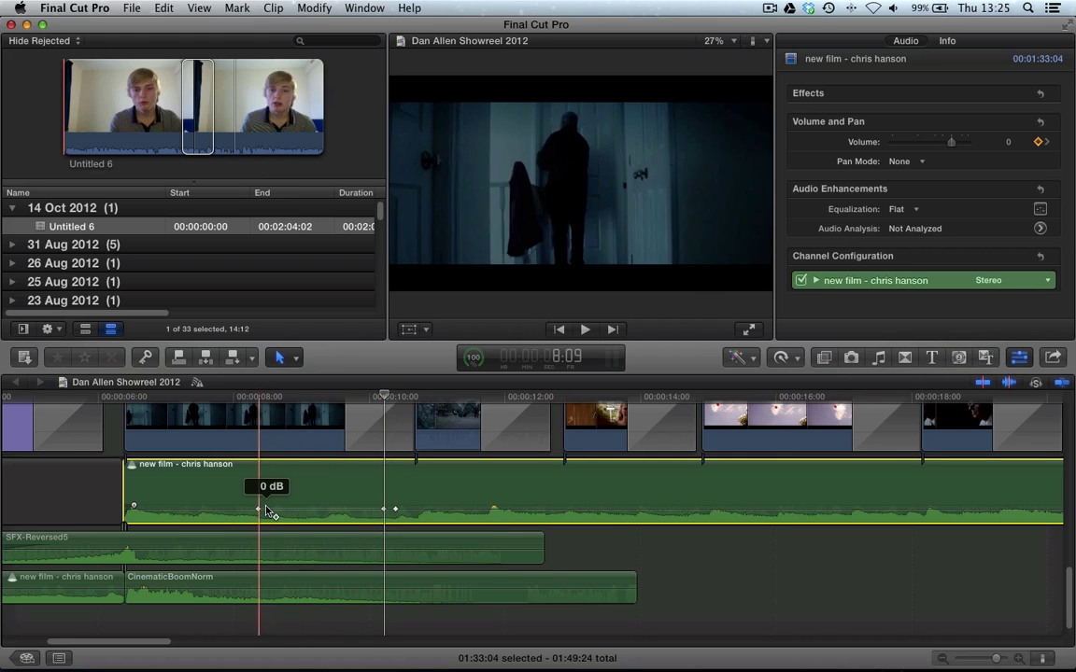
alt+click(266, 509)
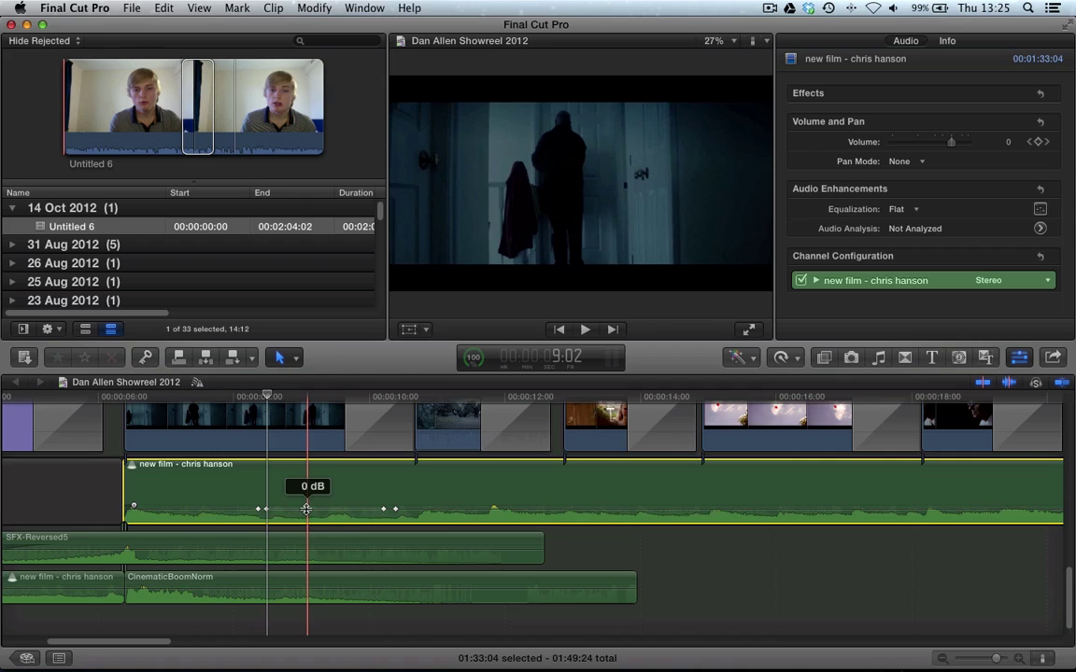
drag(307, 509, 307, 510)
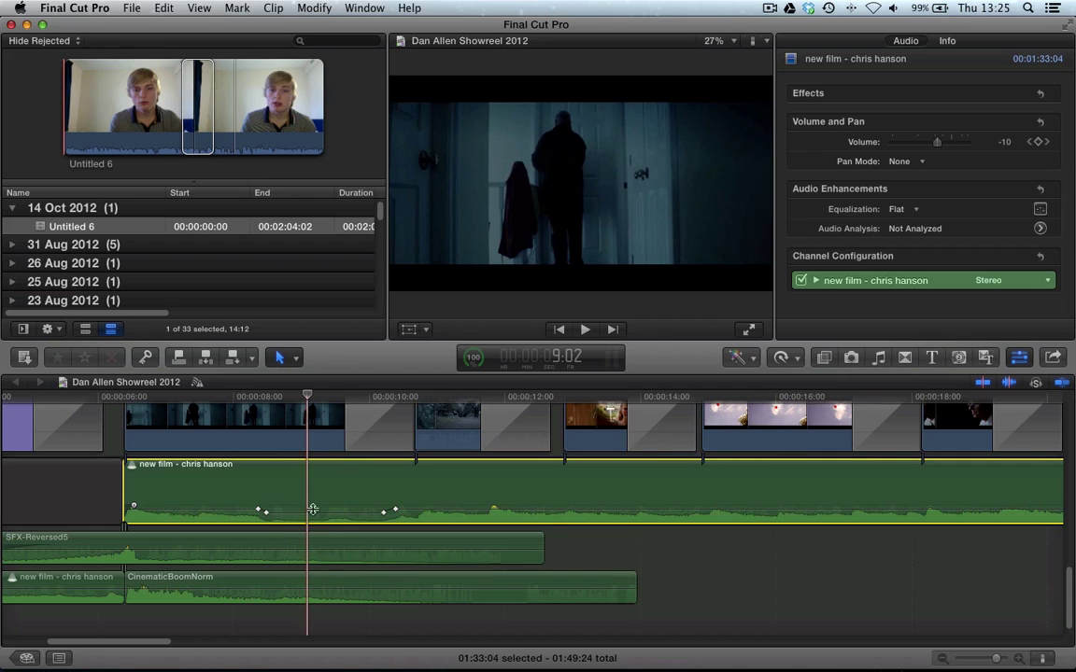
key(super+z)
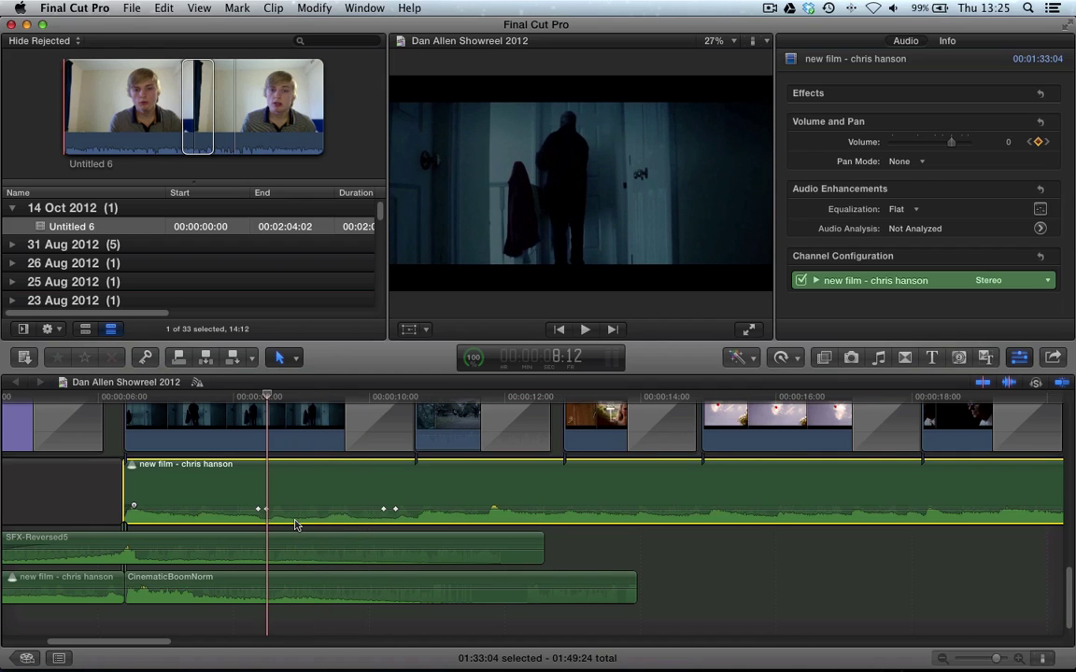
key(super+z)
key(super+z)
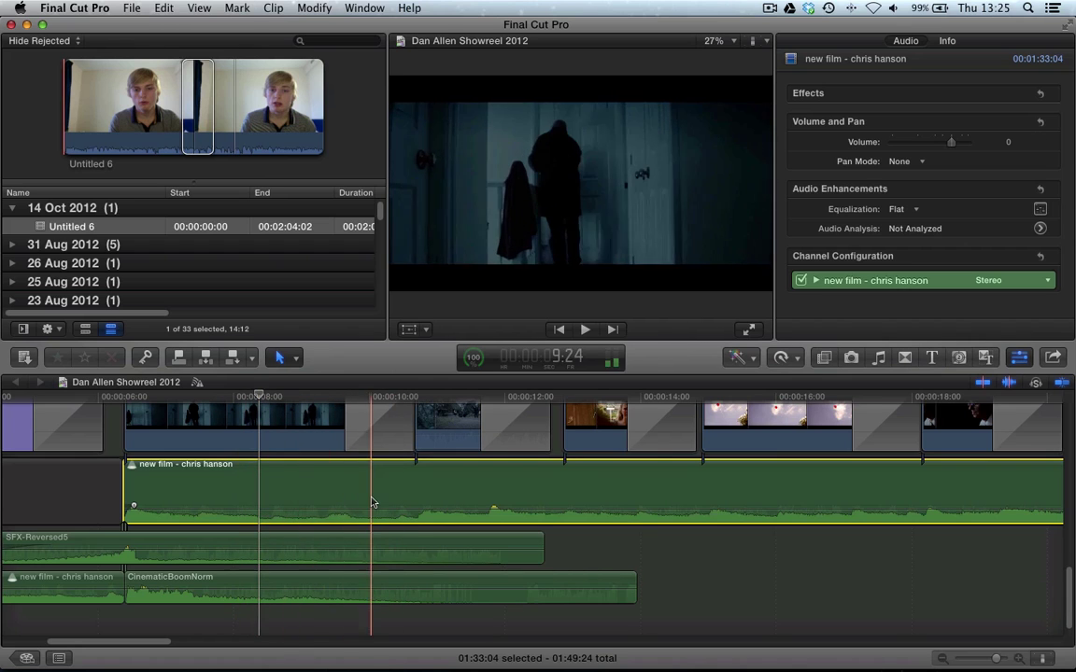
- Range-select the film audio around 12 seconds and dip its volume to -13 dB
key(ctrl+shift+s)
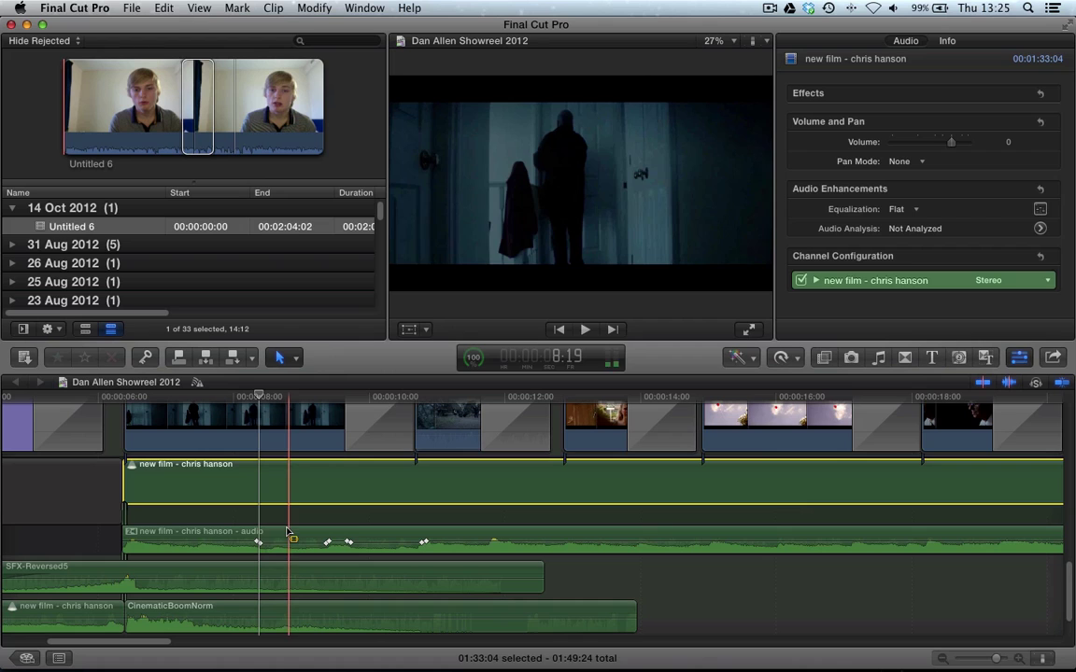
drag(240, 540, 655, 543)
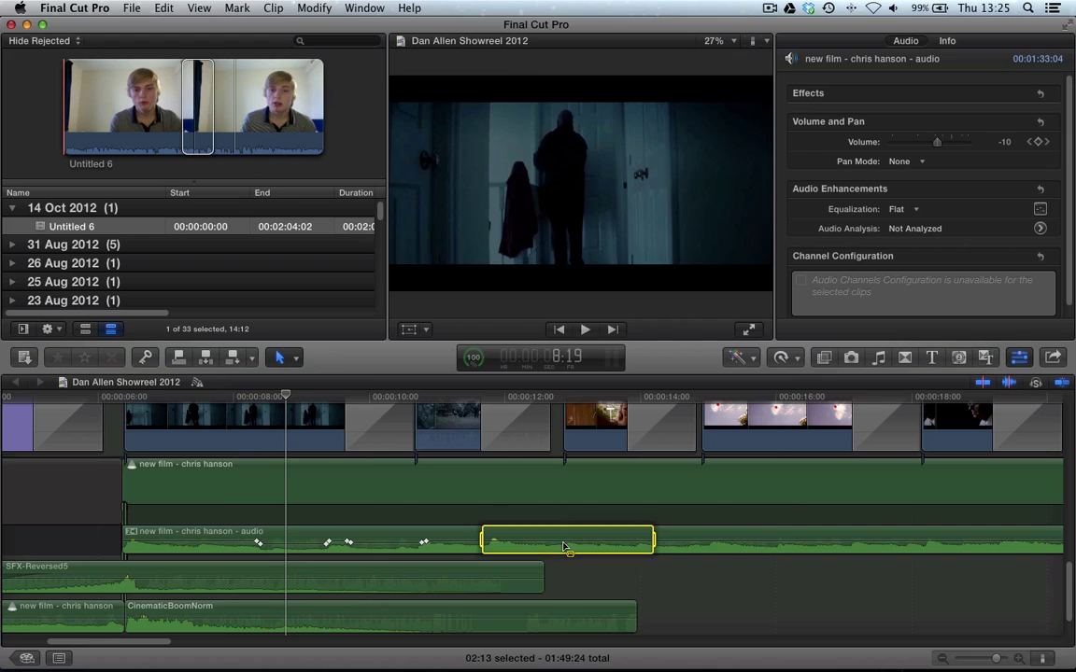
click(567, 542)
drag(482, 540, 573, 546)
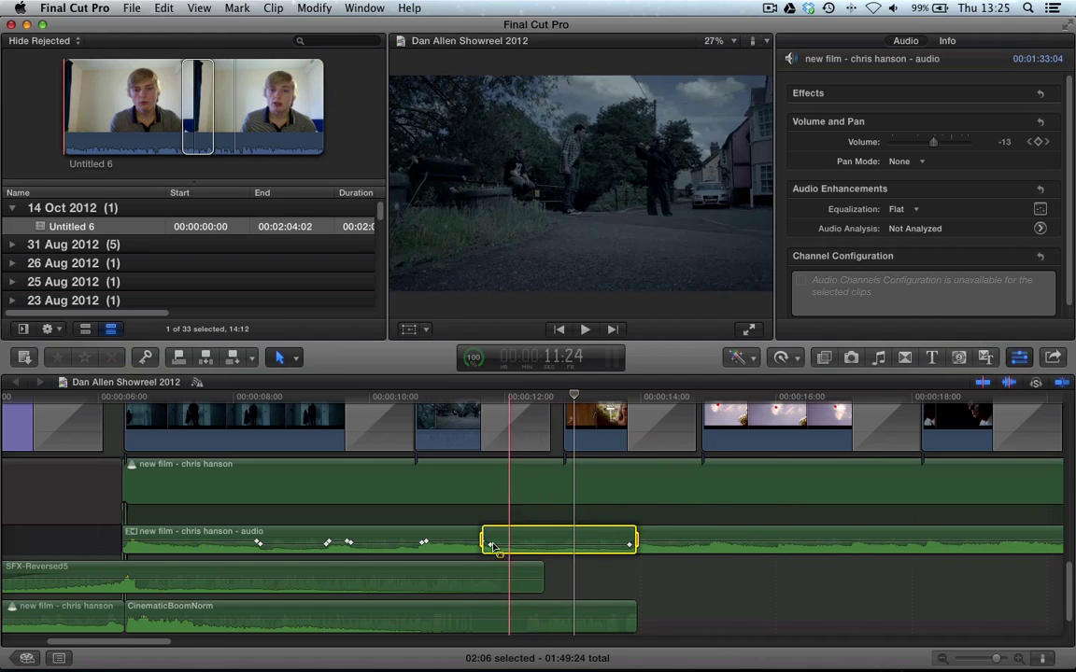
click(649, 496)
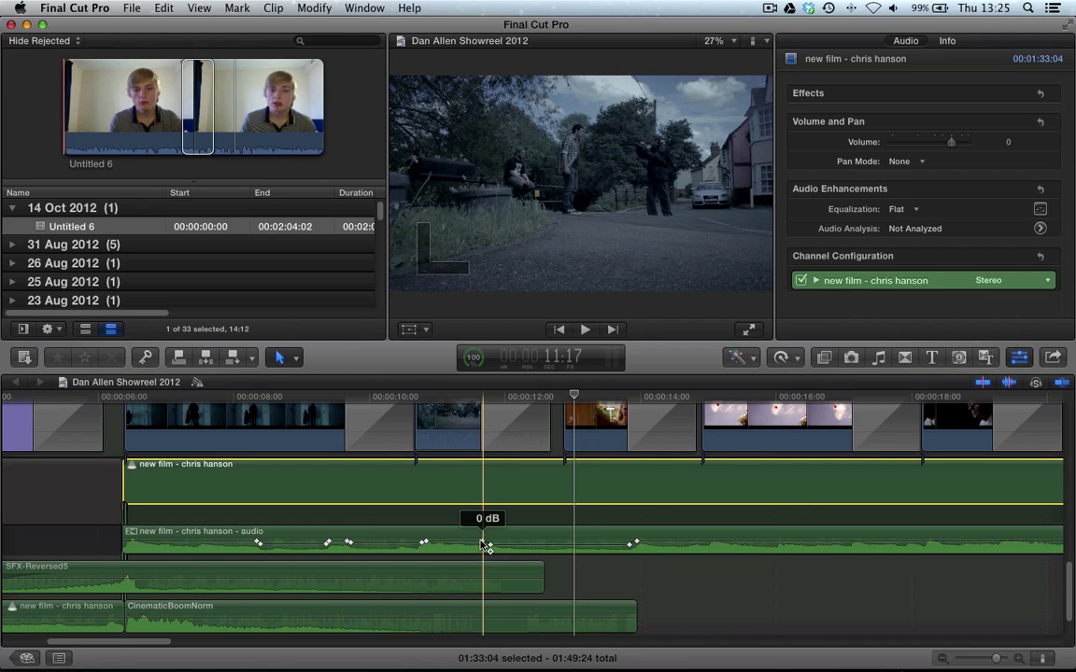